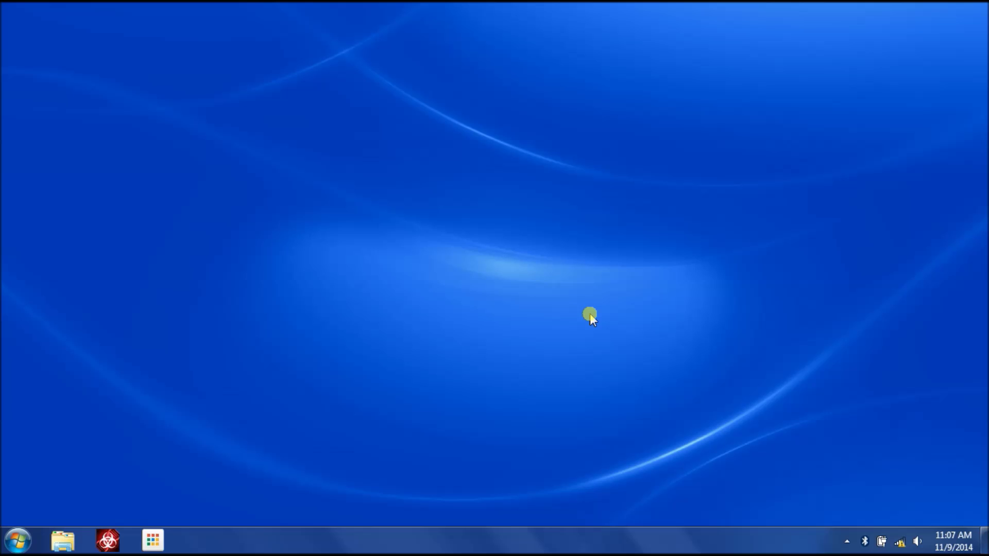
- Open Chrome and search the web for "eclipse android sdk"
left_click(152, 548)
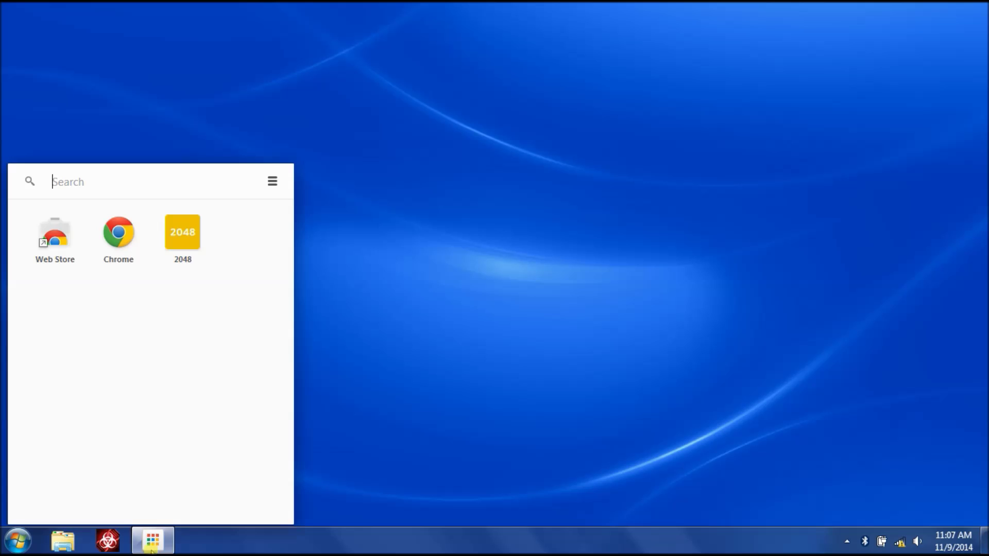
left_click(118, 227)
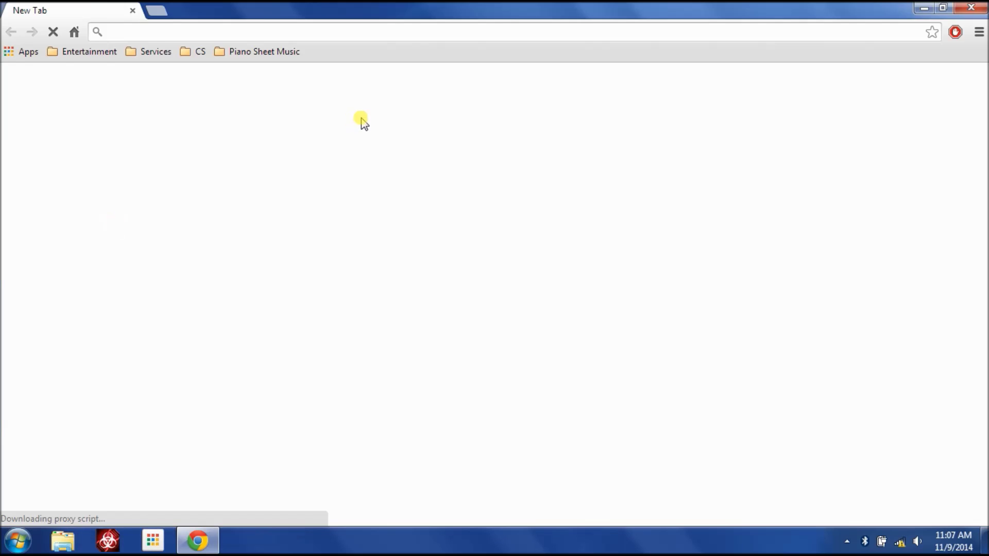
left_click(317, 281)
type("eclipse android sdk")
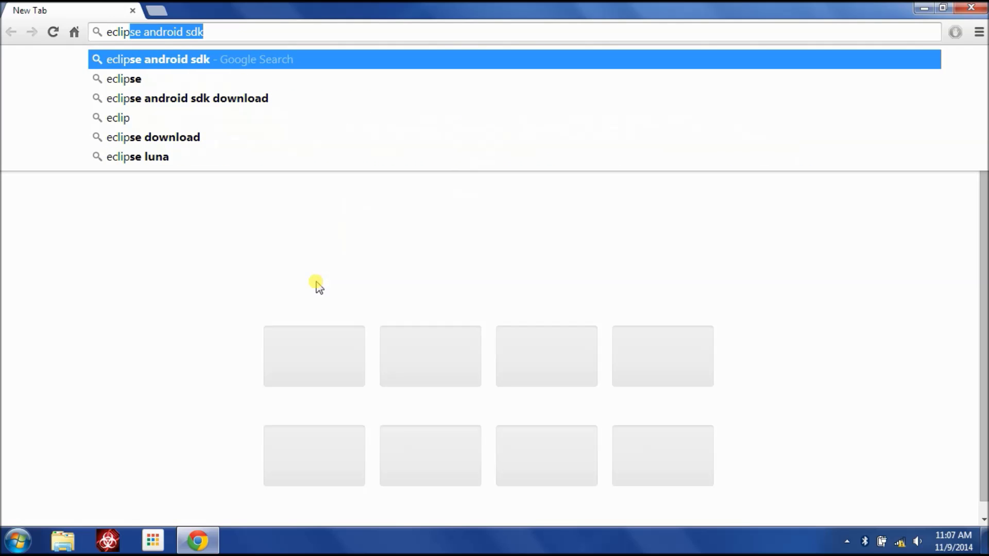
key("Return")
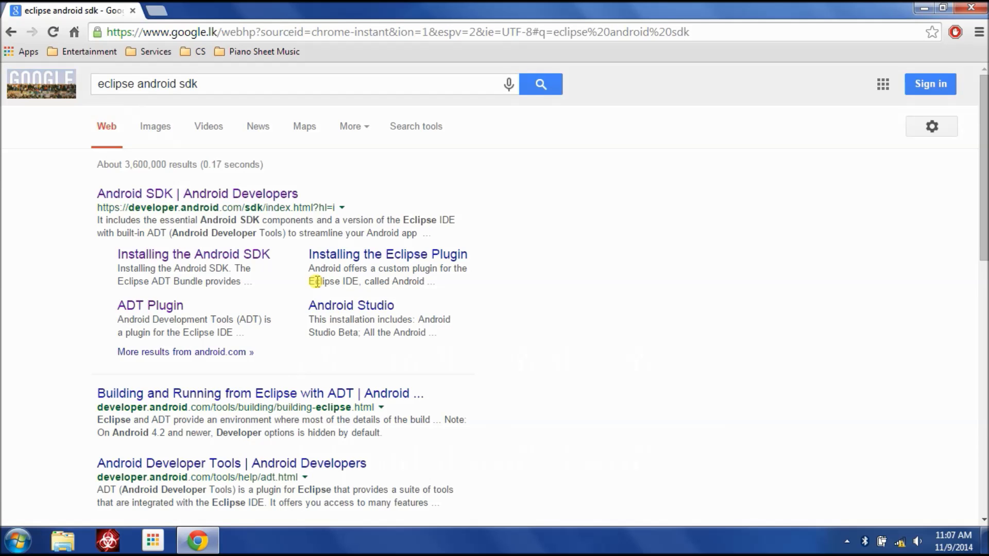
- Open the Android SDK page on Android Developers in a new tab and expand its list of all downloads and sizes
middle_click(257, 196)
left_click(216, 11)
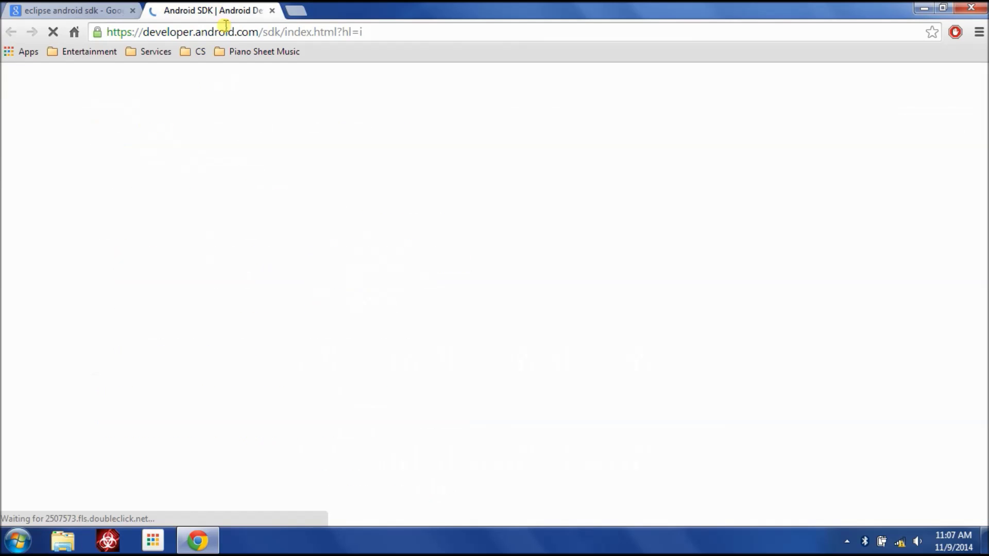
scroll(316, 261, "down", 4)
scroll(316, 261, "down", 1)
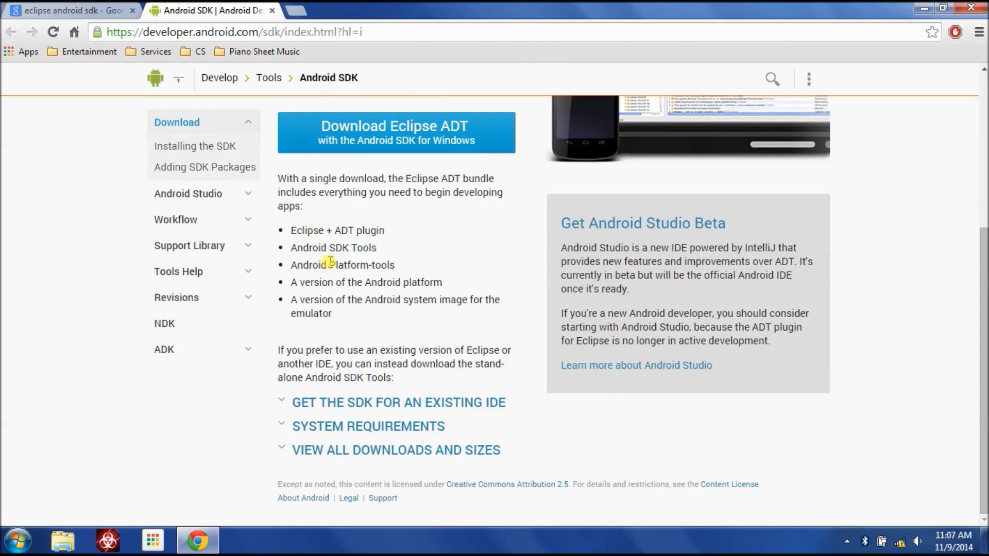
left_click(384, 451)
scroll(385, 428, "down", 7)
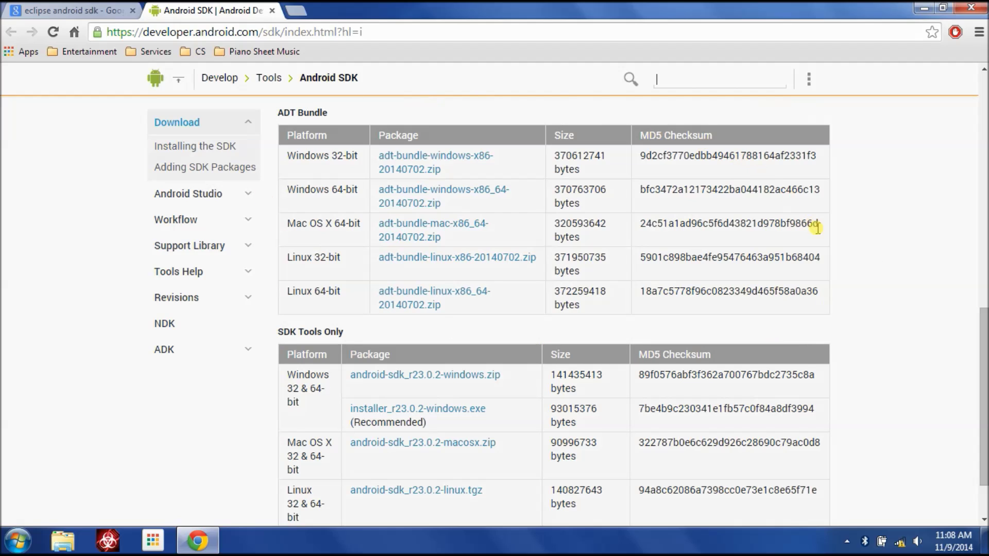
- Choose the Windows 64-bit ADT bundle, adt-bundle-windows-x86_64-20140702.zip, and agree to the terms and conditions
scroll(505, 307, "down", 2)
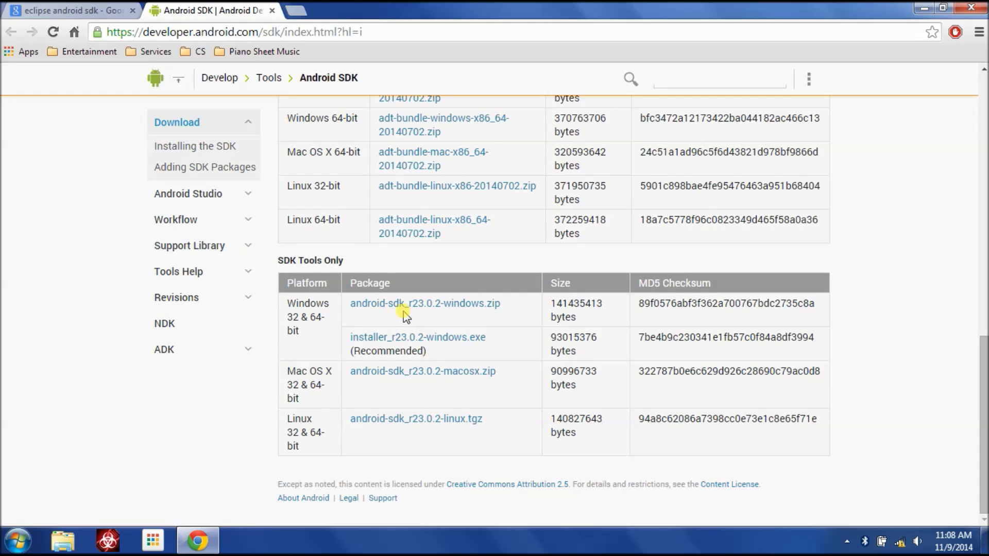
scroll(404, 315, "up", 1)
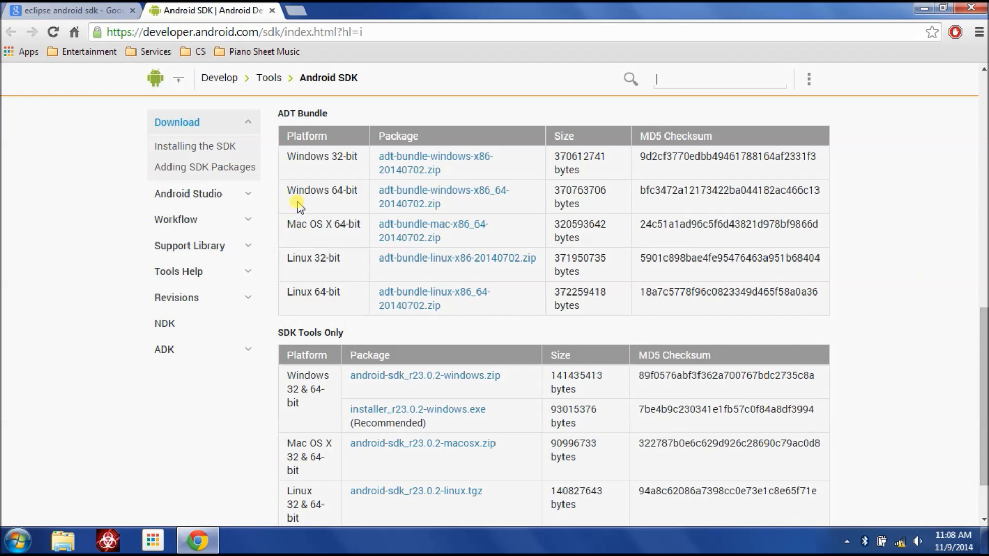
left_click(397, 202)
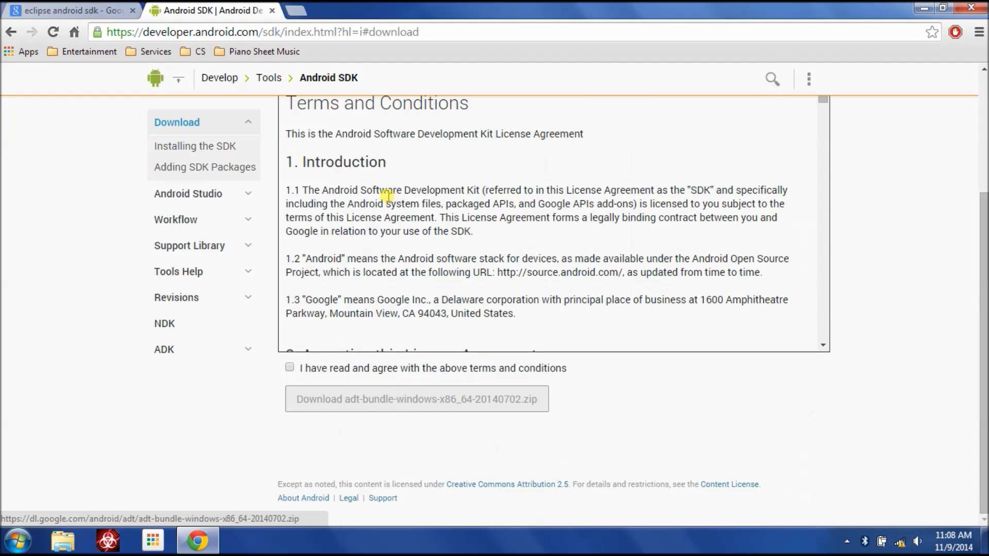
left_click(291, 369)
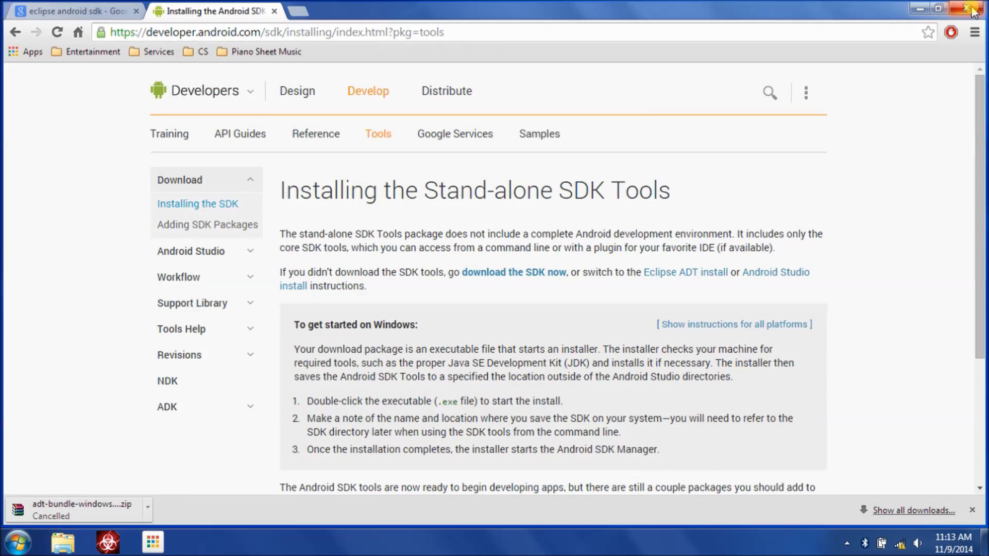
left_click(971, 9)
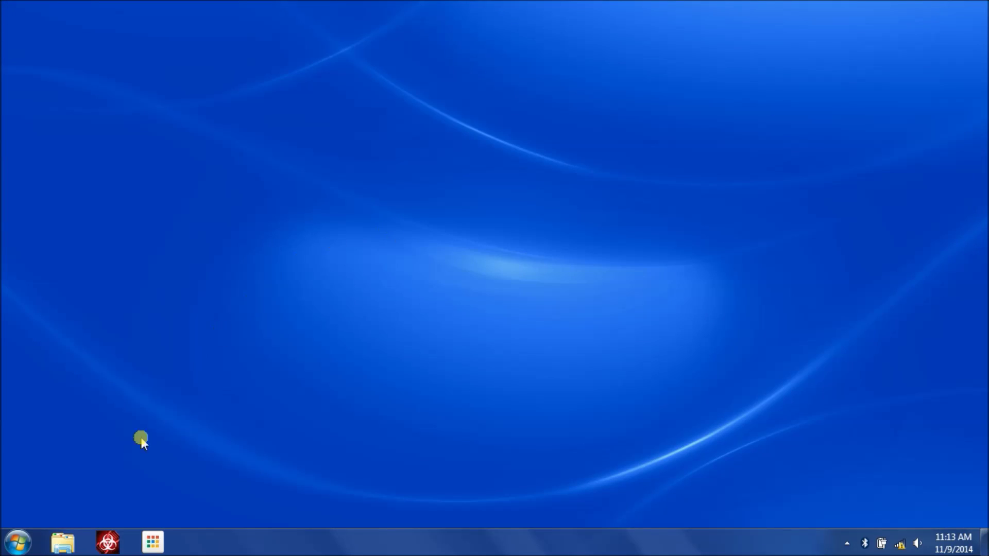
left_click(62, 541)
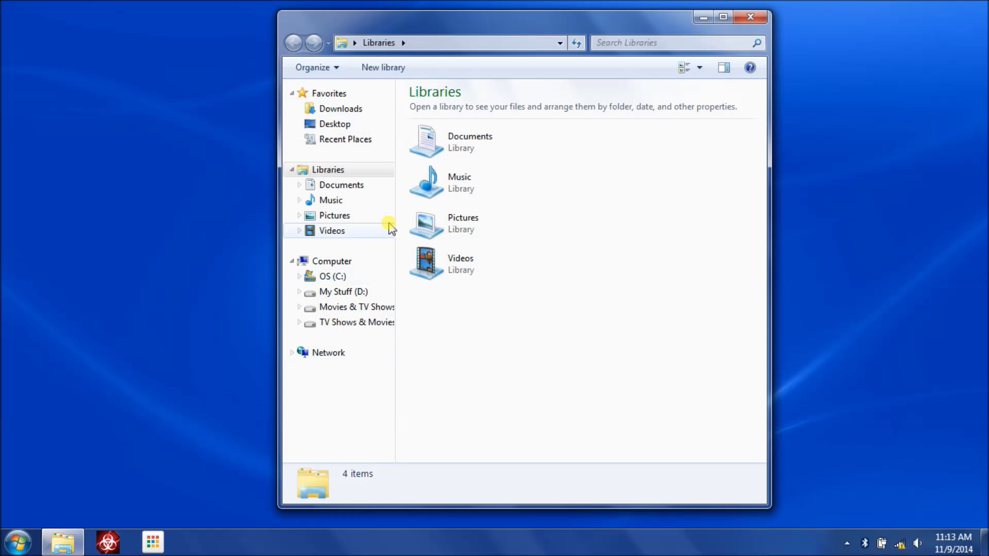
left_click(370, 109)
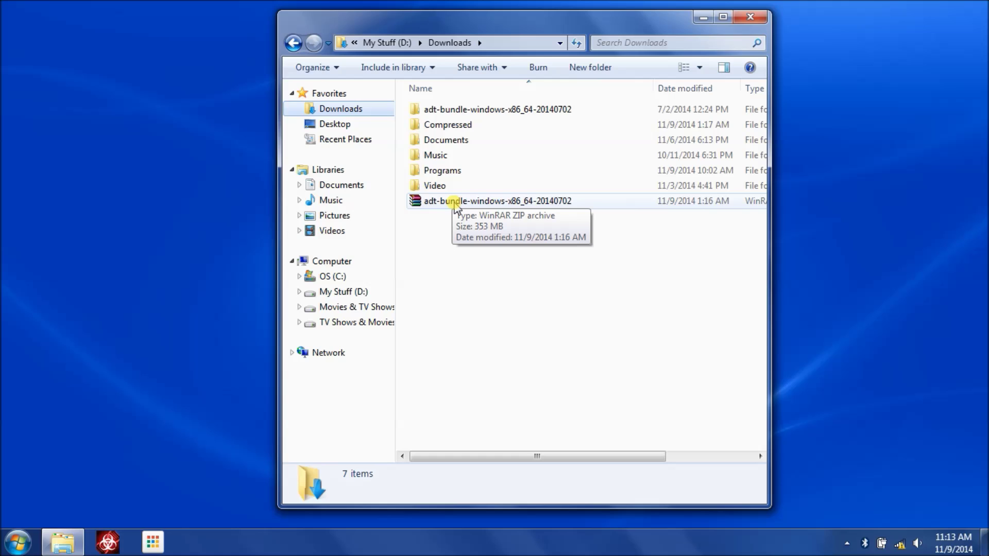
double_click(453, 110)
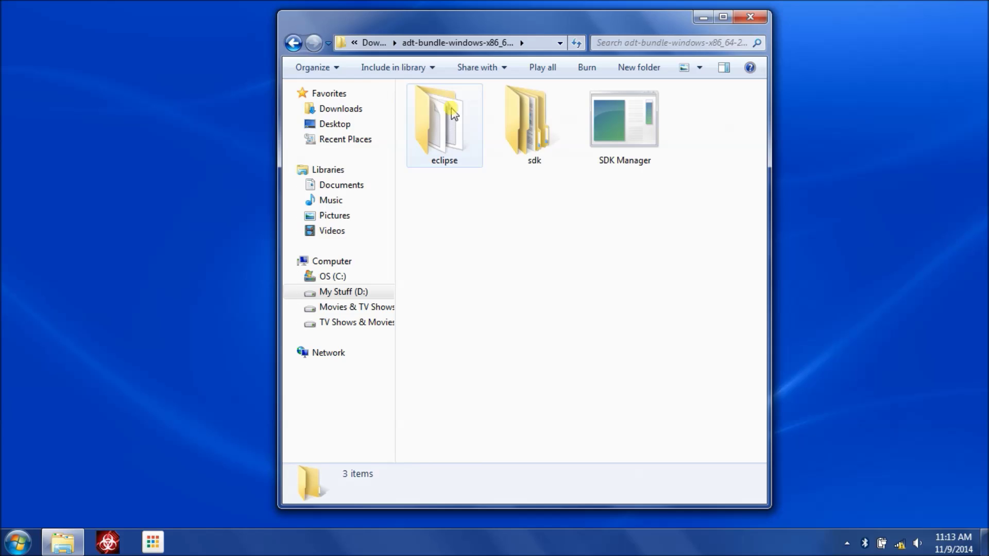
- Launch the eclipse application from the bundle's eclipse folder
double_click(452, 113)
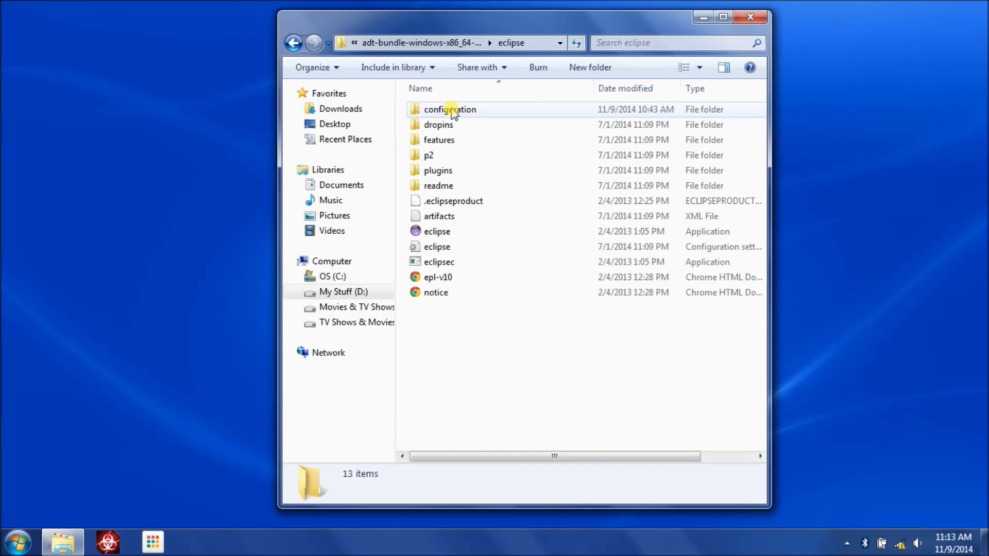
left_click(430, 235)
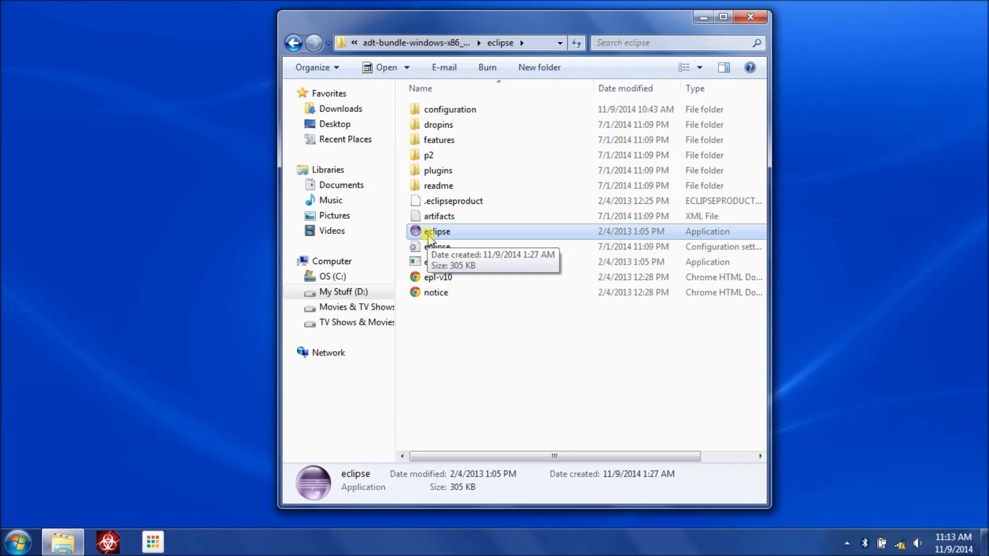
double_click(431, 234)
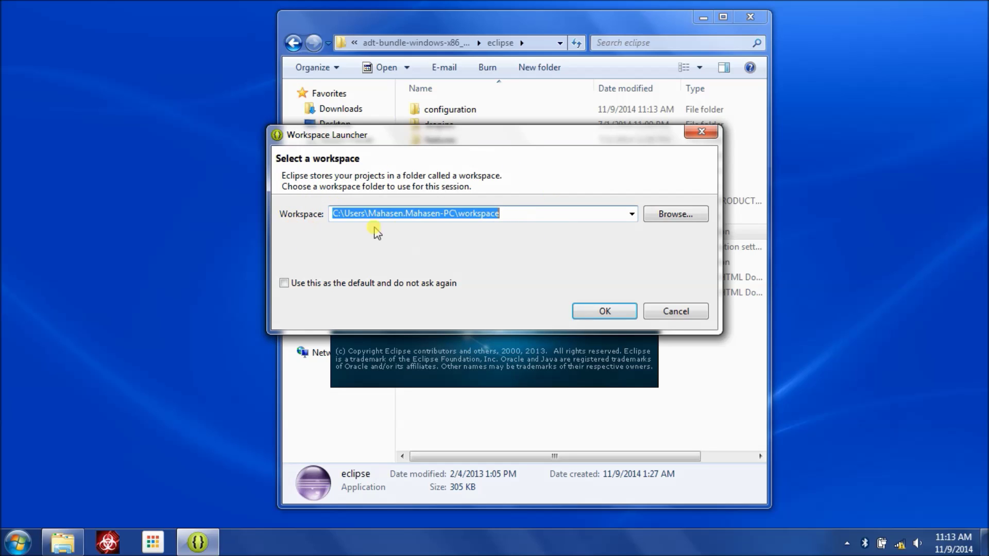
left_click(673, 216)
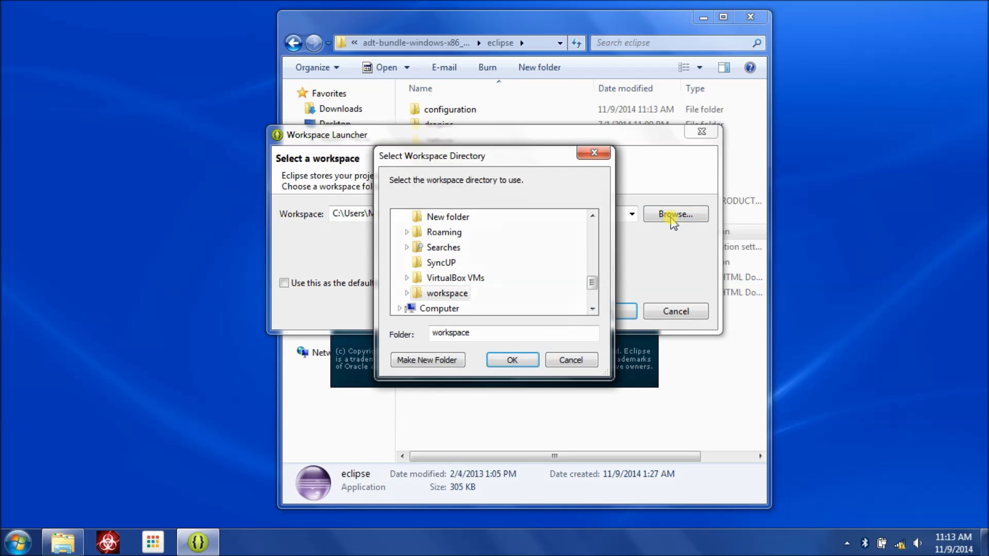
mouse_move(592, 276)
left_mouse_down()
mouse_move(592, 230)
mouse_move(592, 295)
left_mouse_up()
left_click(400, 231)
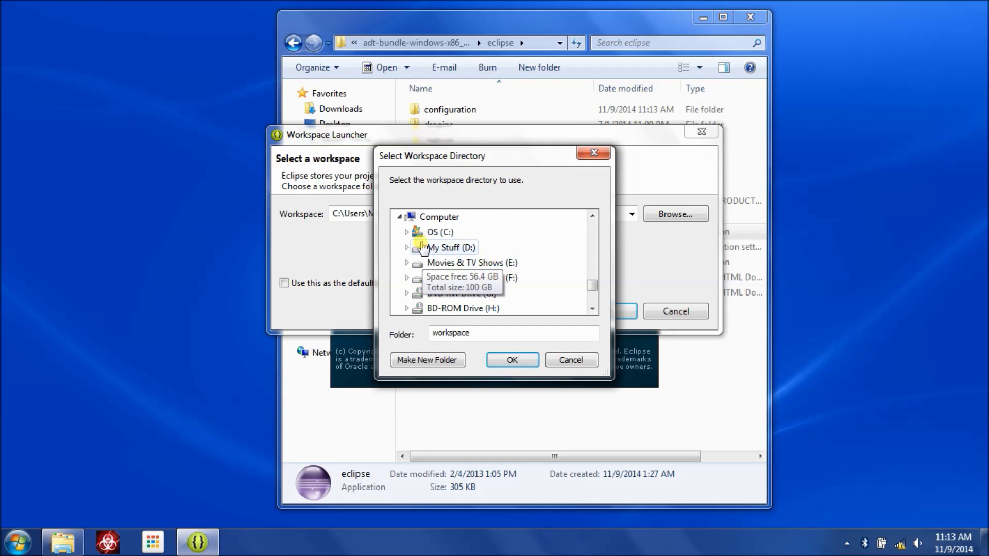
left_click(567, 357)
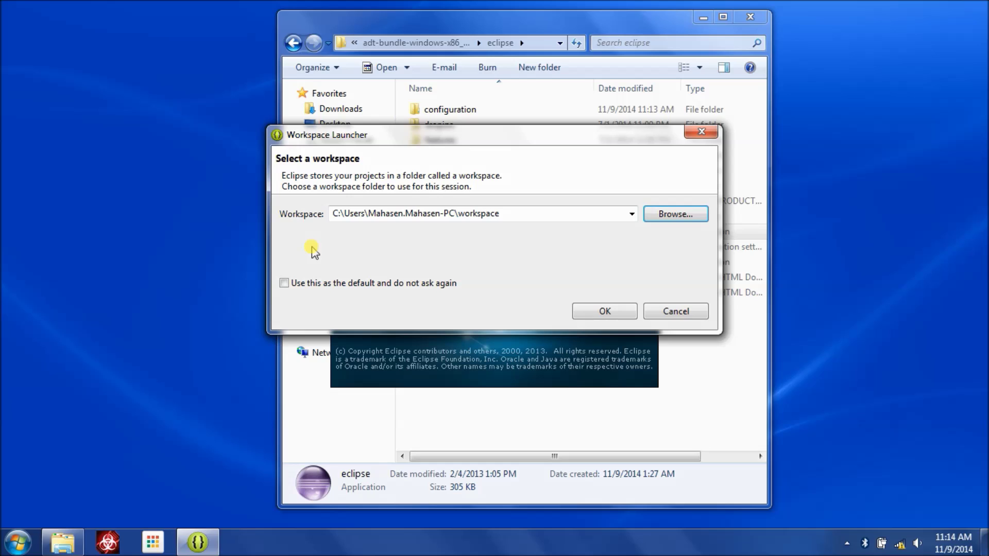
- Accept the suggested workspace folder for this session only, leaving the option to use it as the default unchecked
left_click(284, 284)
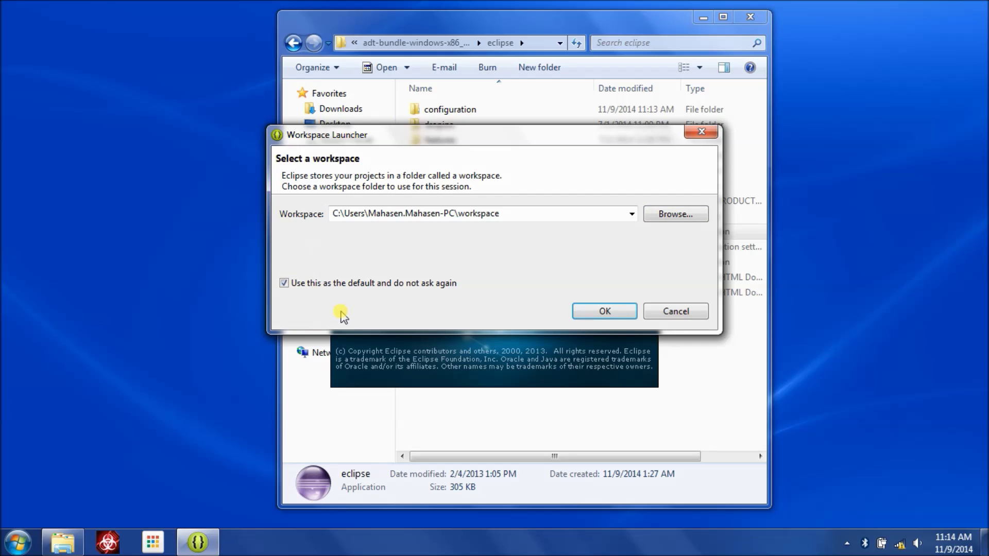
left_click(284, 283)
left_click(606, 312)
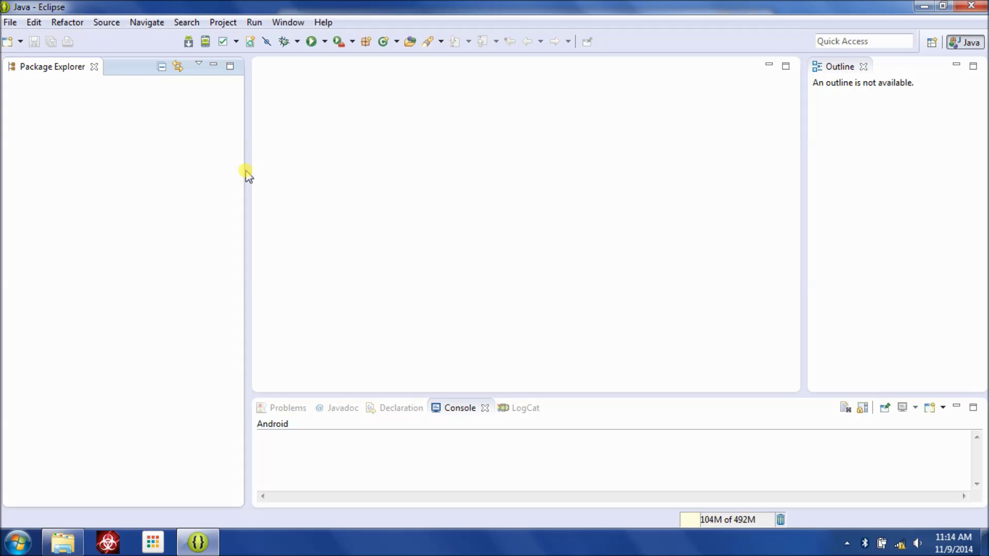
- Open the Android SDK Manager and move its window slightly lower over the workspace
left_click(188, 43)
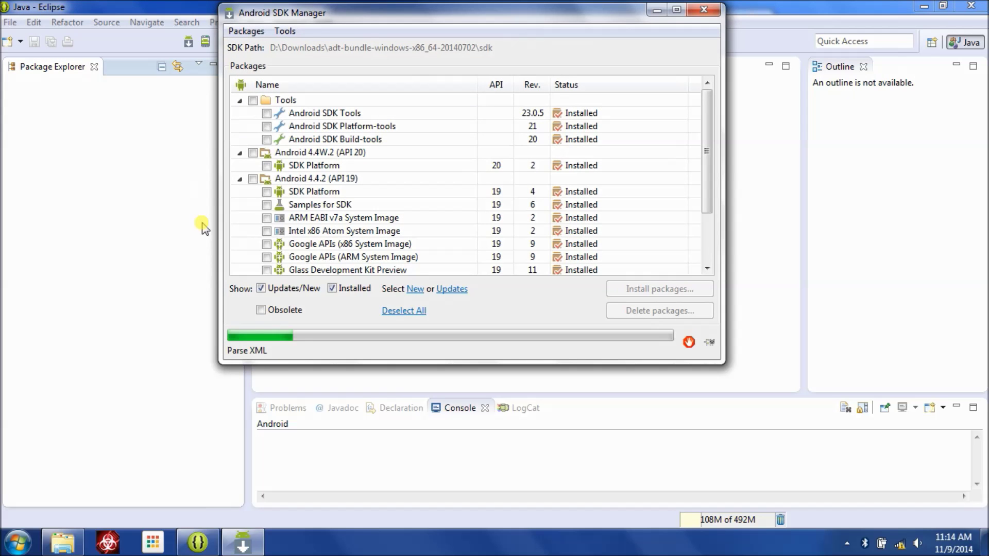
left_click(339, 19)
left_click_drag(339, 20, 328, 53)
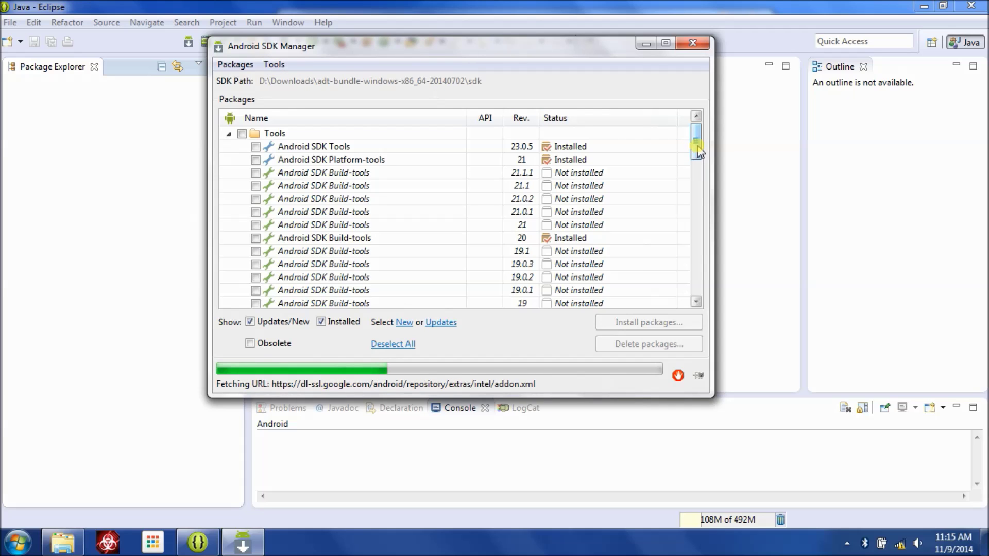
- Collapse the Tools, Android 5.0, Android 4.4W.2, Android 4.4.2 and Extras groups in the package list
mouse_move(697, 143)
left_mouse_down()
mouse_move(695, 157)
mouse_move(696, 138)
left_mouse_up()
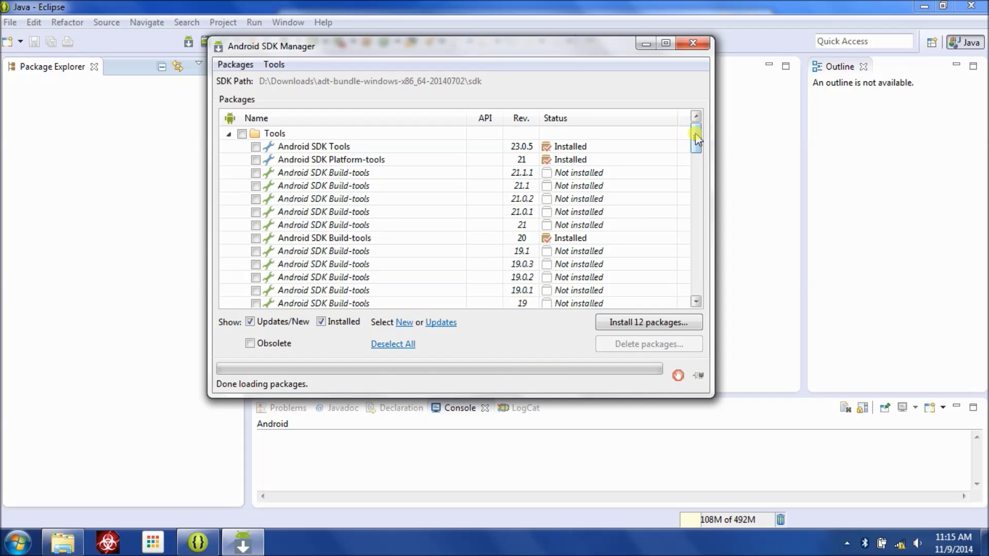
left_click(228, 134)
left_click(228, 147)
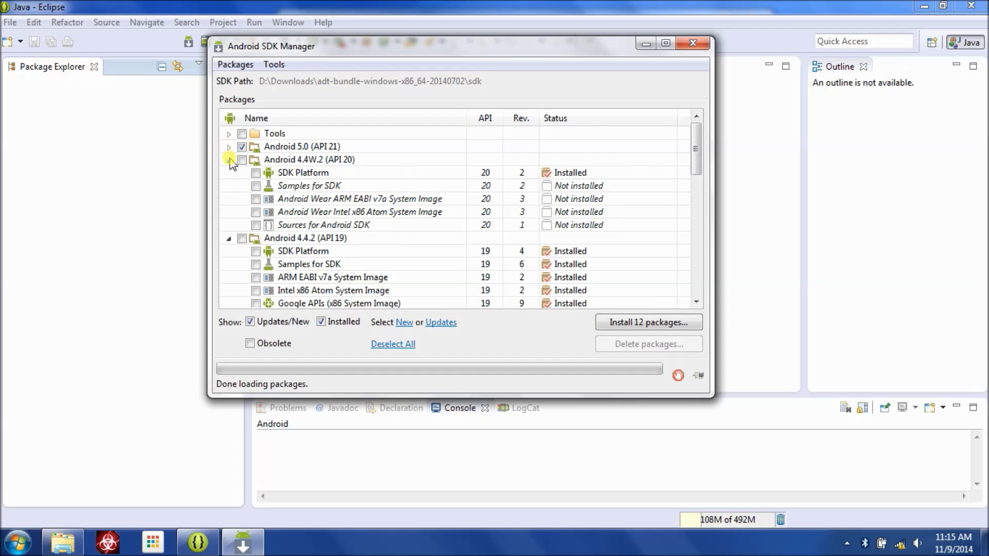
left_click(228, 160)
left_click(229, 173)
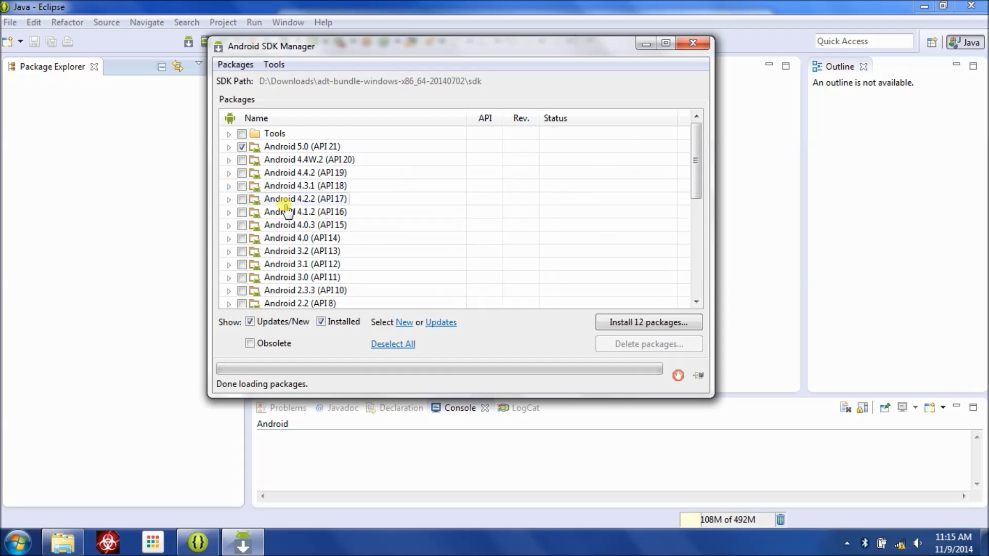
left_click_drag(695, 177, 693, 274)
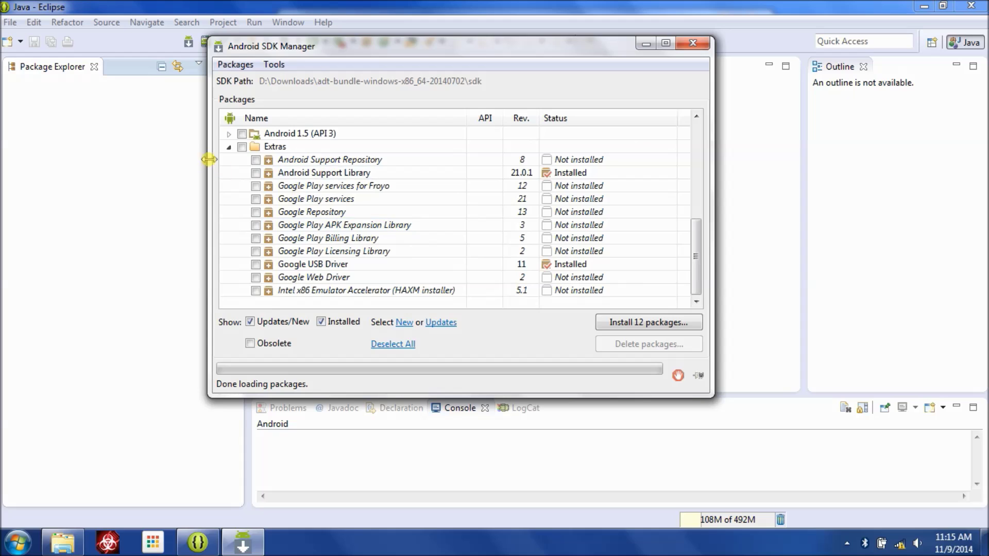
left_click(228, 147)
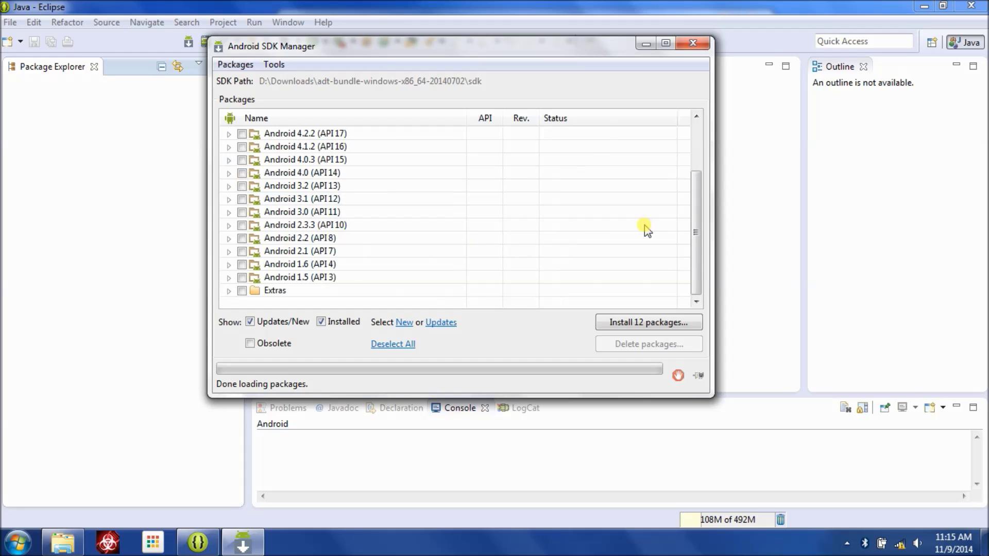
left_click_drag(698, 217, 698, 155)
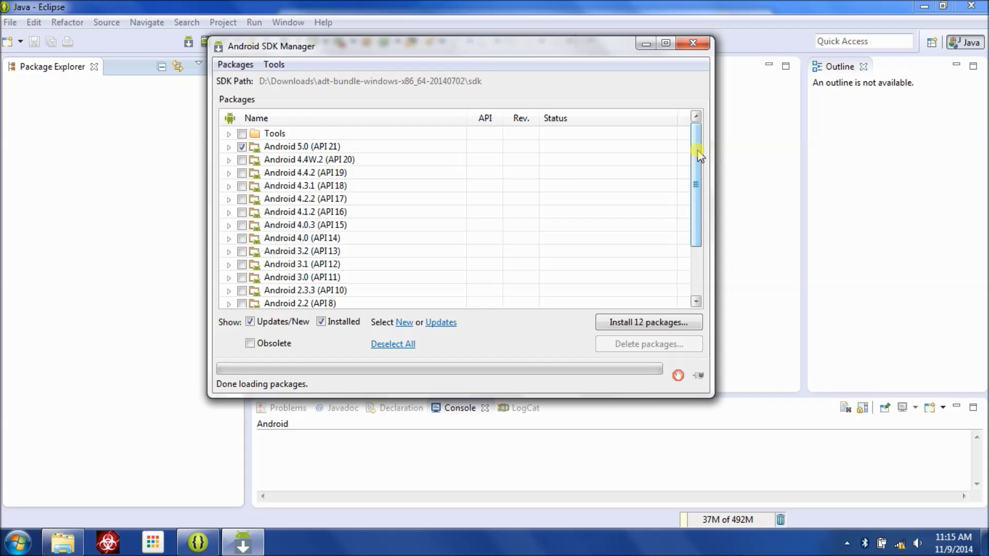
- Deselect Android 5.0 (API 21), select Android 4.4.2 (API 19) instead and expand its package list
left_click(242, 147)
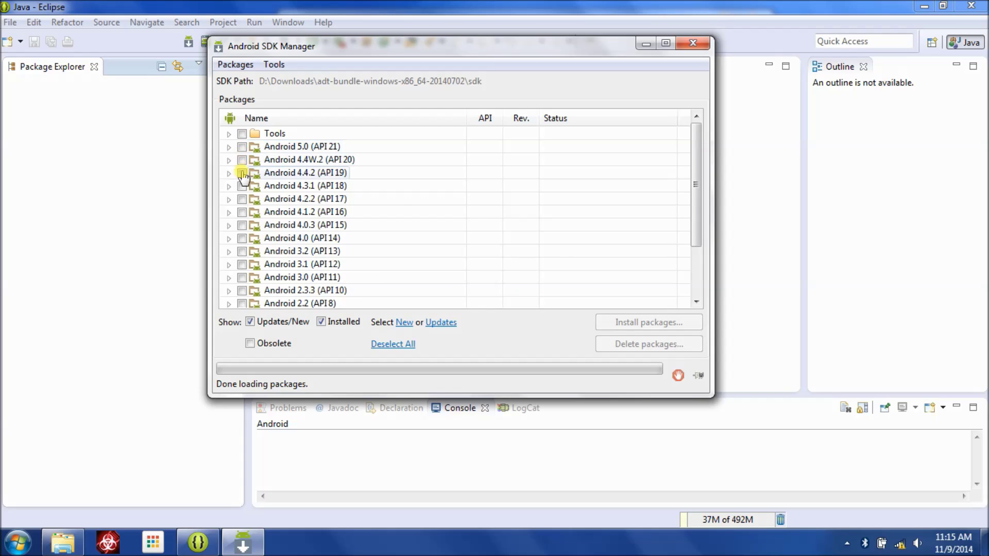
left_click(241, 174)
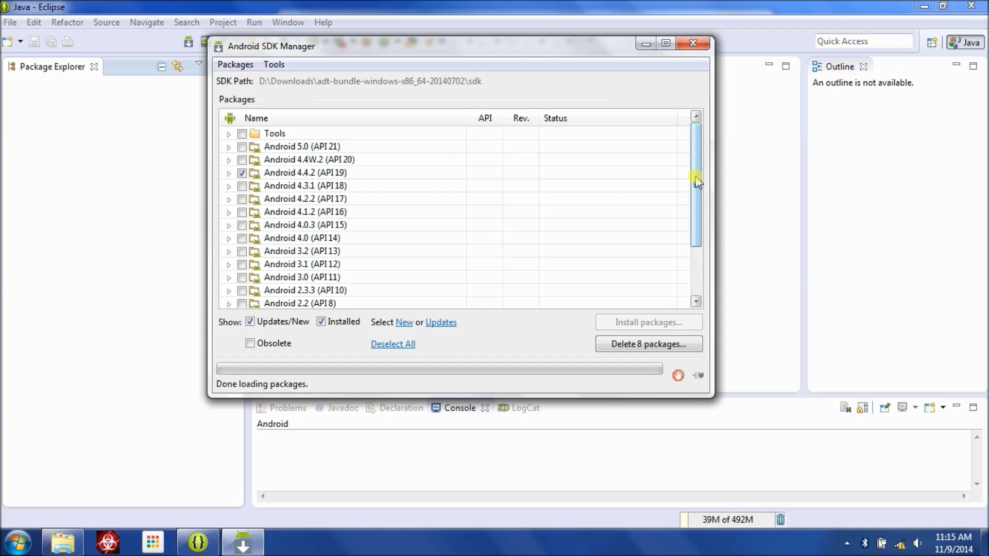
mouse_move(696, 181)
left_mouse_down()
mouse_move(697, 225)
mouse_move(703, 173)
left_mouse_up()
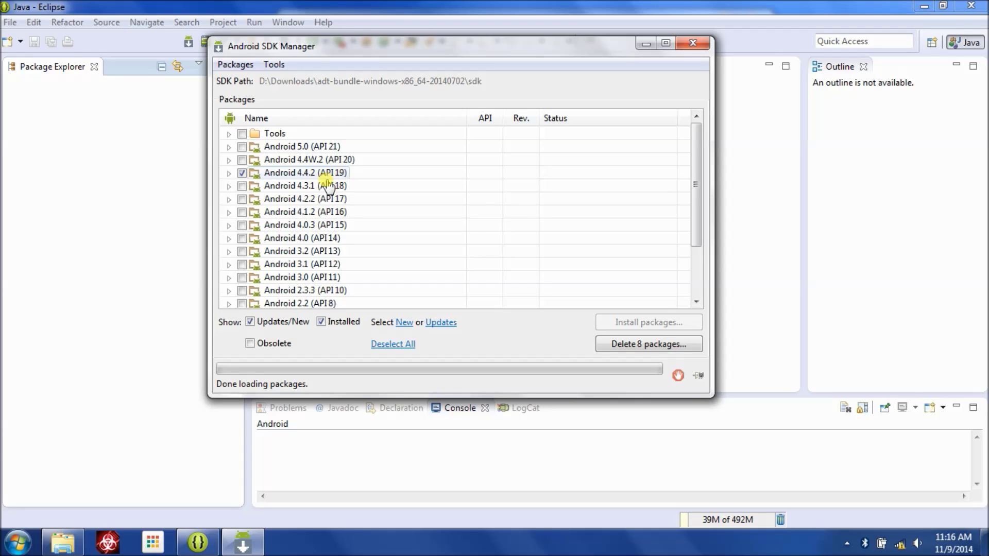
left_click(229, 173)
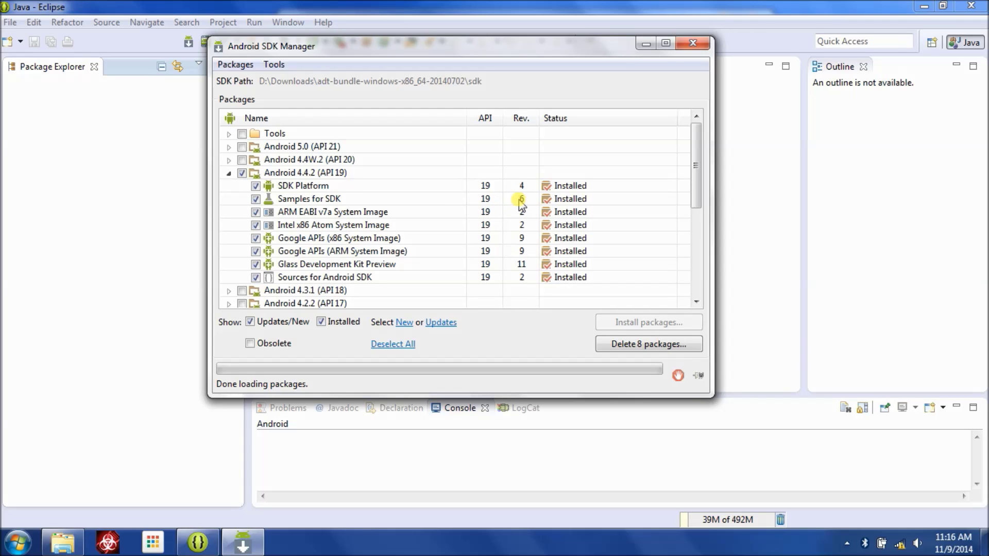
- Toggle the Android 4.4.2 (API 19) package group off and on again, and close the Android SDK Manager
left_click(242, 174)
left_click(242, 174)
left_click(693, 44)
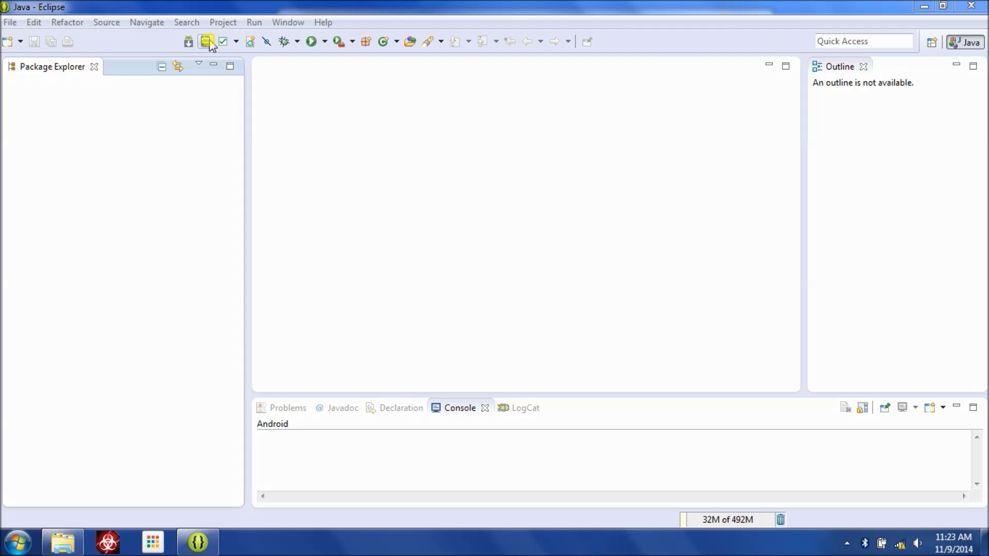
- Open the Android Virtual Device Manager and start a new virtual device named MyDevice
left_click(207, 41)
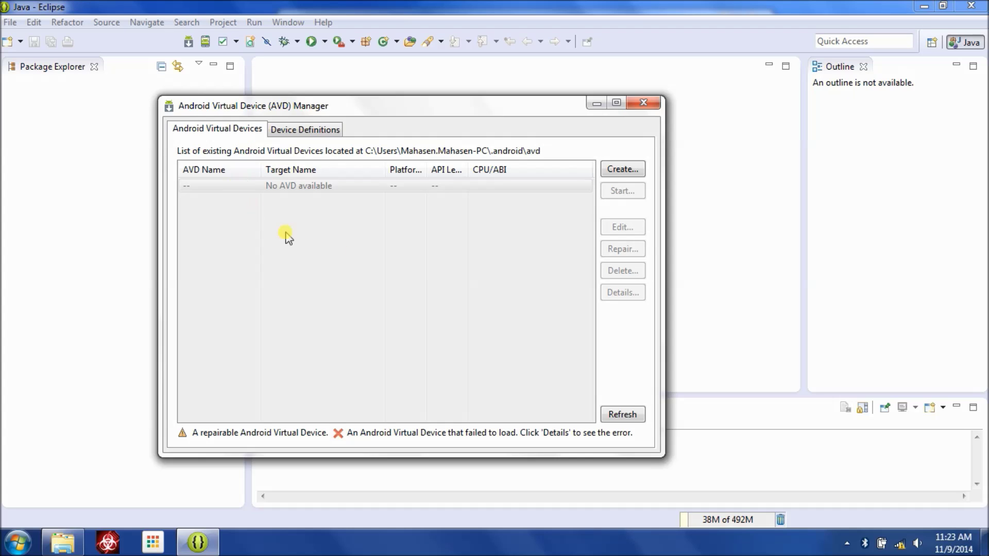
left_click(621, 170)
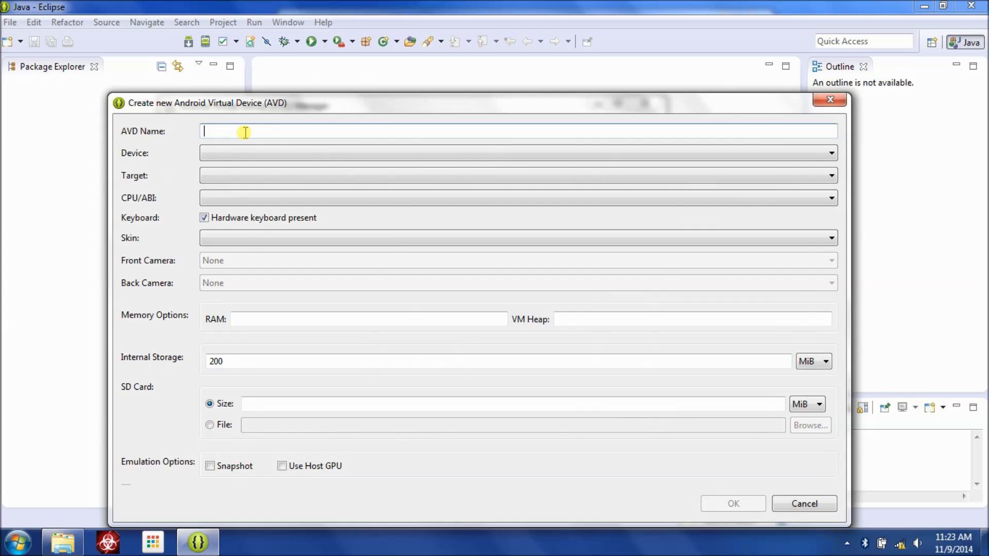
type("MyDevice")
left_click(217, 132)
key("BackSpace")
- Choose Nexus 5 (4.95", 1080 × 1920: xxhdpi) as the device and Android 4.4.2 - API Level 19 as the target
left_click(232, 154)
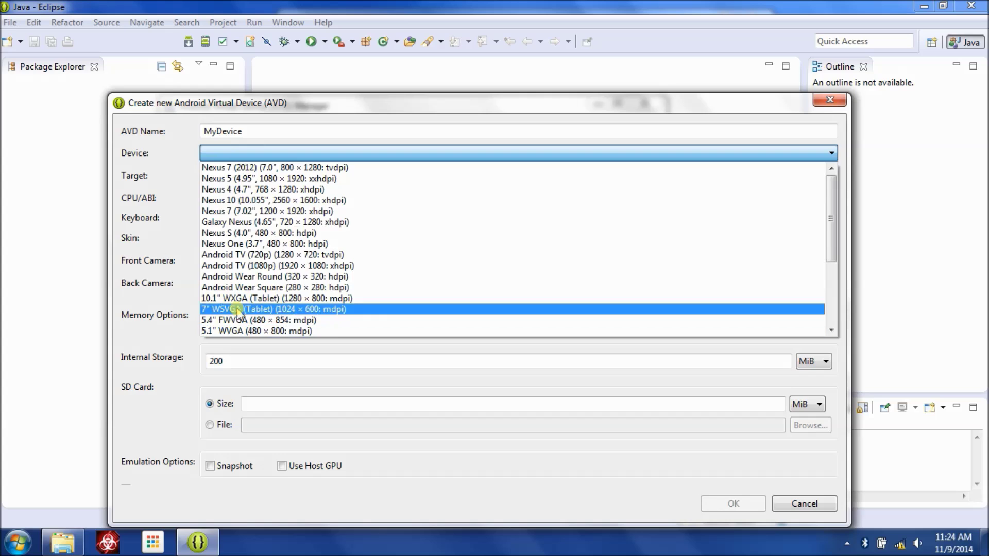
left_click(231, 178)
left_click(233, 153)
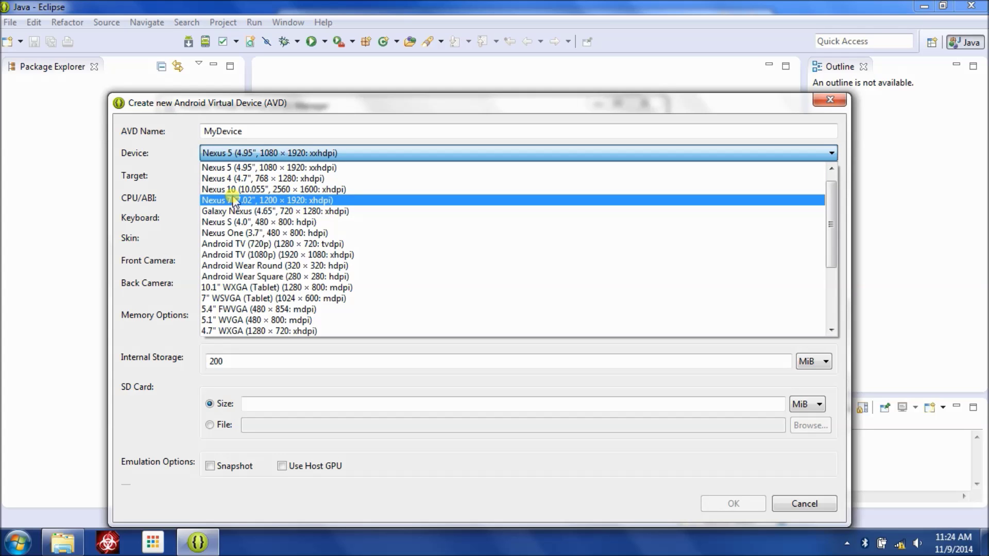
left_click(252, 164)
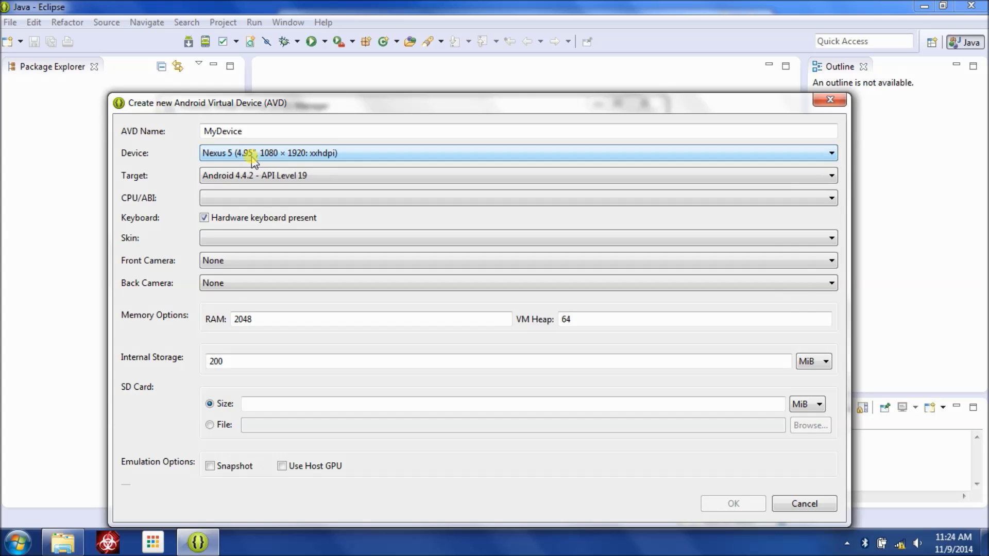
left_click(302, 178)
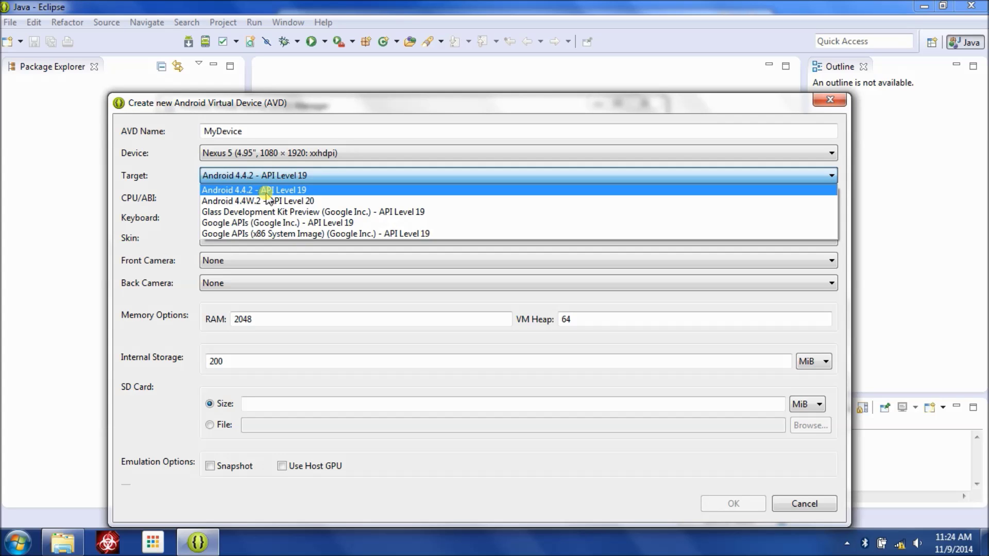
left_click(313, 190)
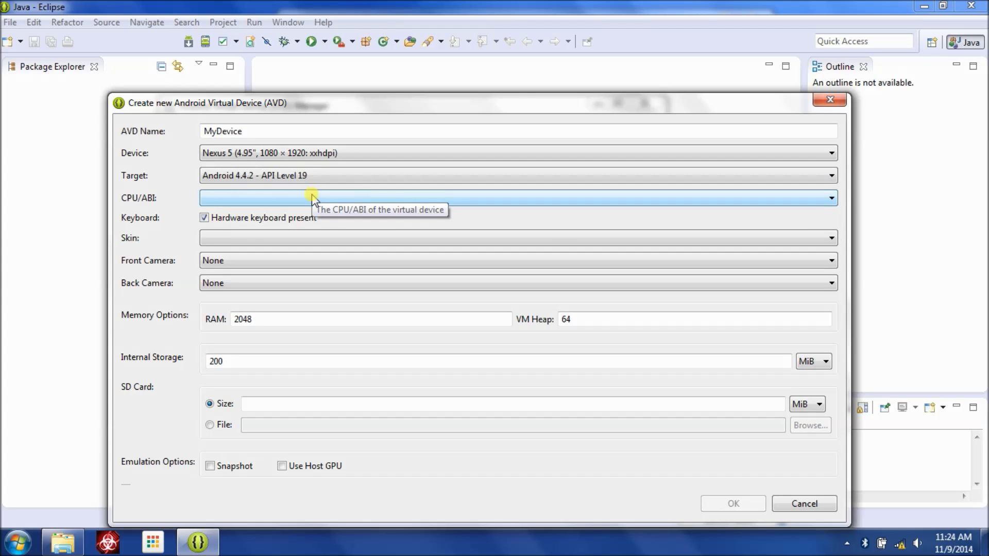
- Set the virtual device's CPU/ABI to ARM (armeabi-v7a) and its skin to QVGA, leaving the hardware keyboard option enabled
left_click(313, 199)
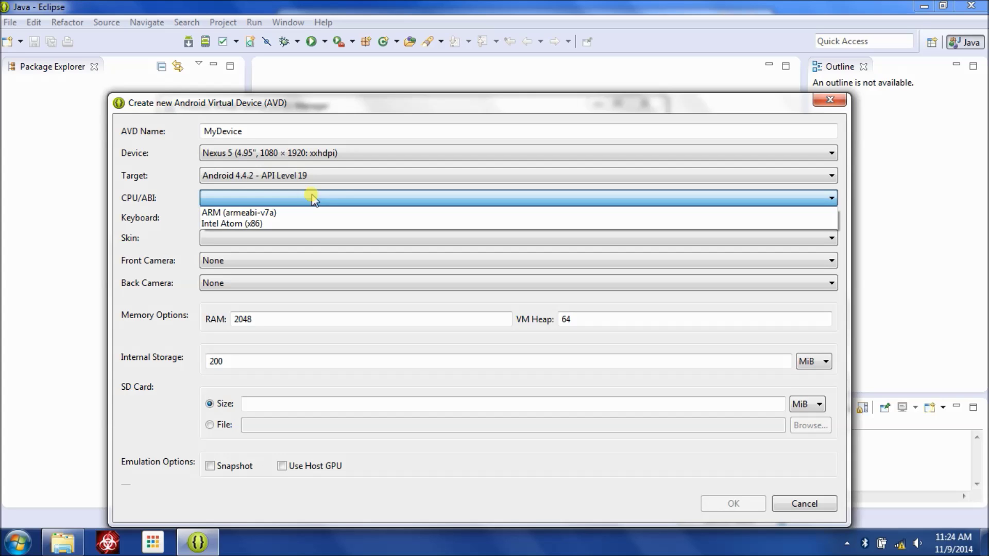
left_click(249, 212)
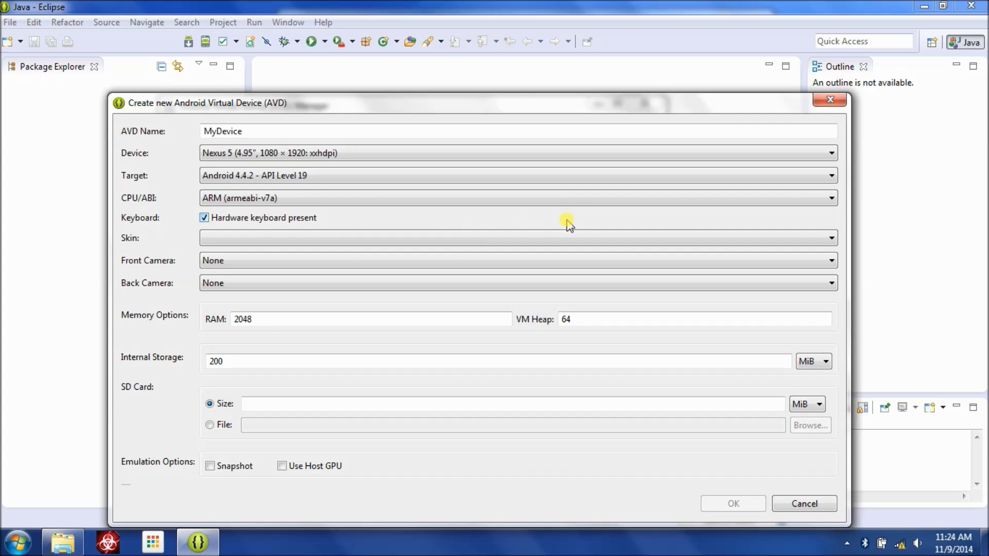
left_click(204, 218)
left_click(249, 238)
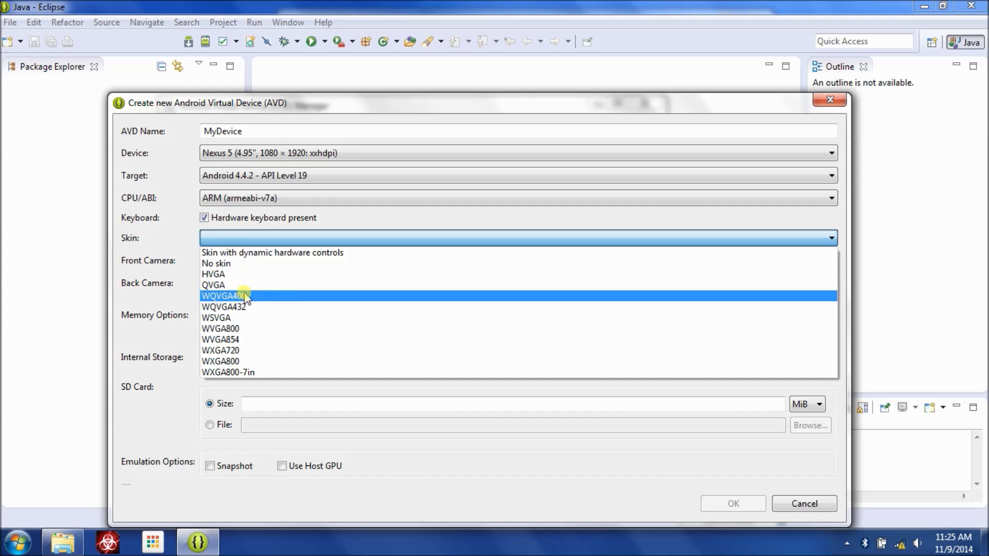
left_click(230, 287)
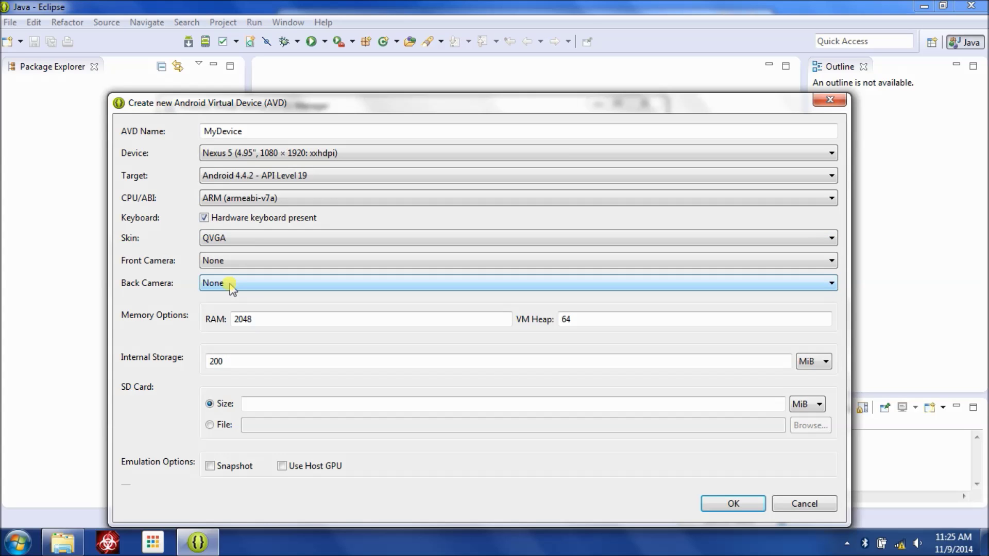
- Leave the front camera at None and create the virtual device with the remaining default settings
left_click(338, 264)
left_click(336, 264)
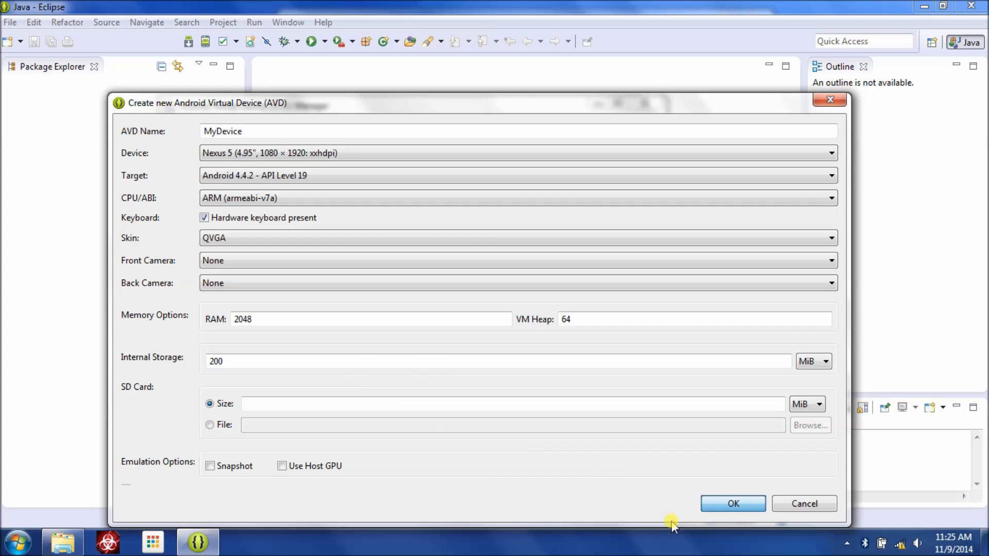
key("Return")
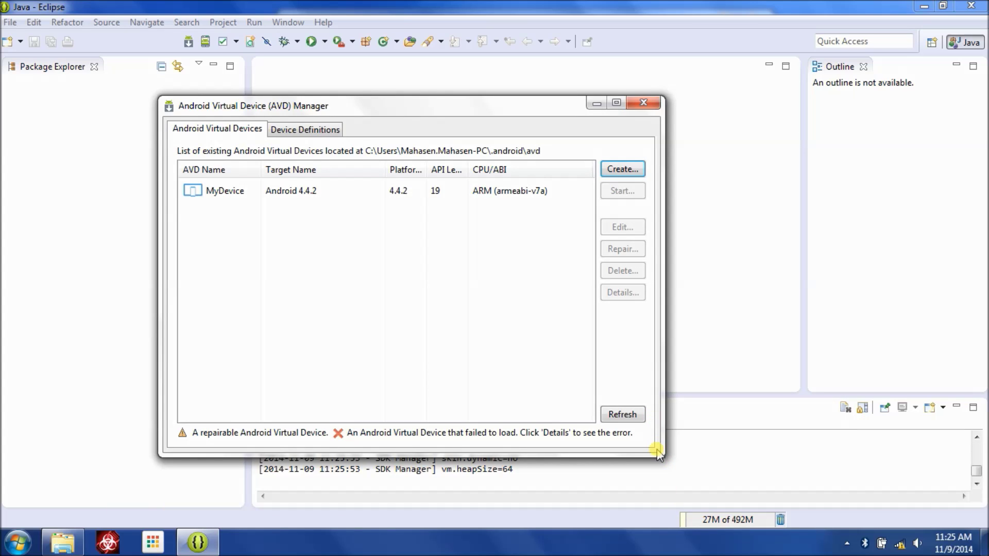
- Review MyDevice's details and its editable settings, closing both windows without making changes
left_click(247, 192)
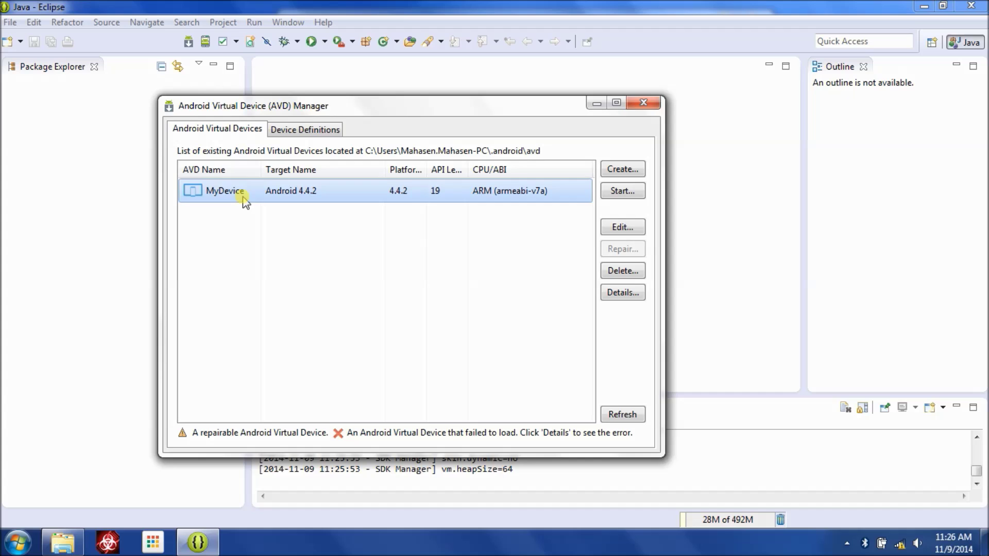
left_click(623, 297)
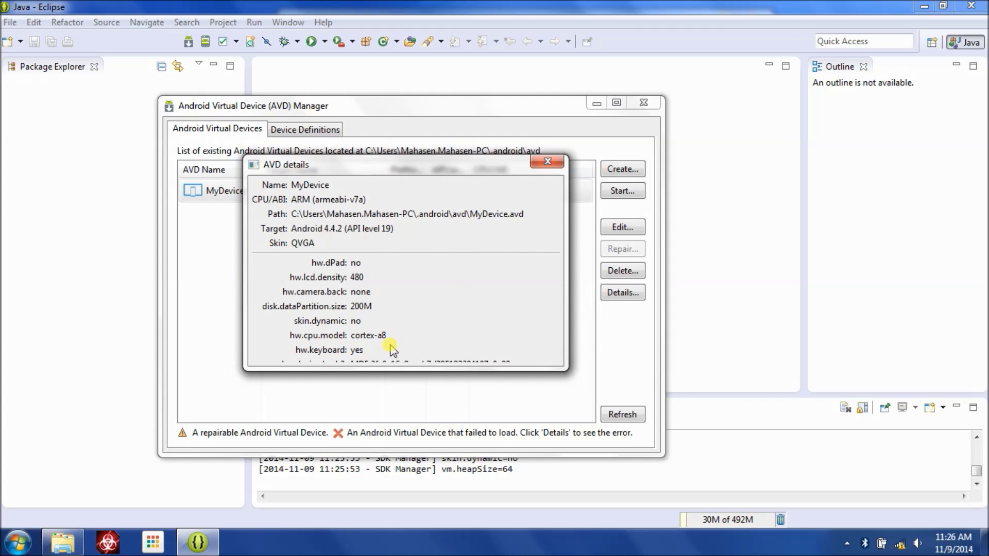
left_click(547, 161)
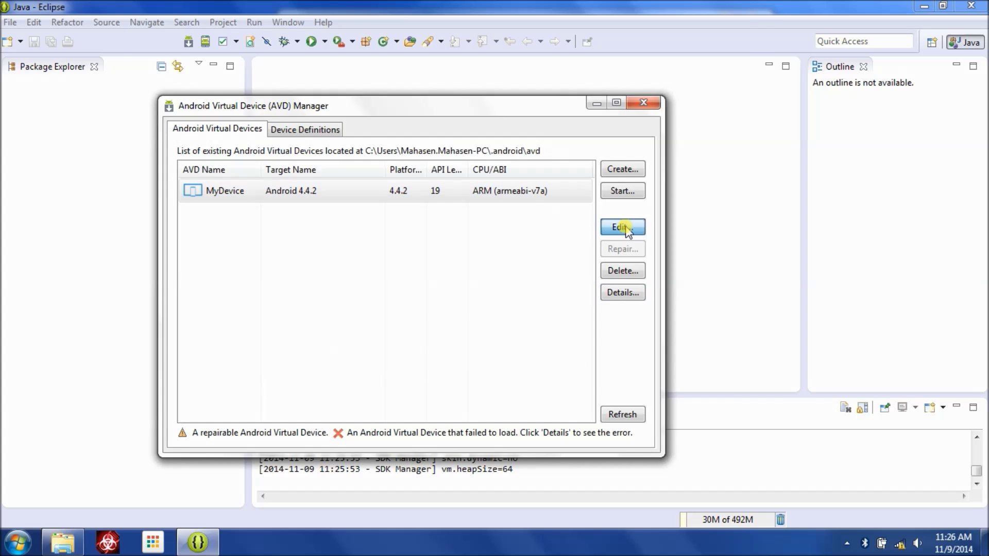
left_click(623, 227)
left_click(739, 24)
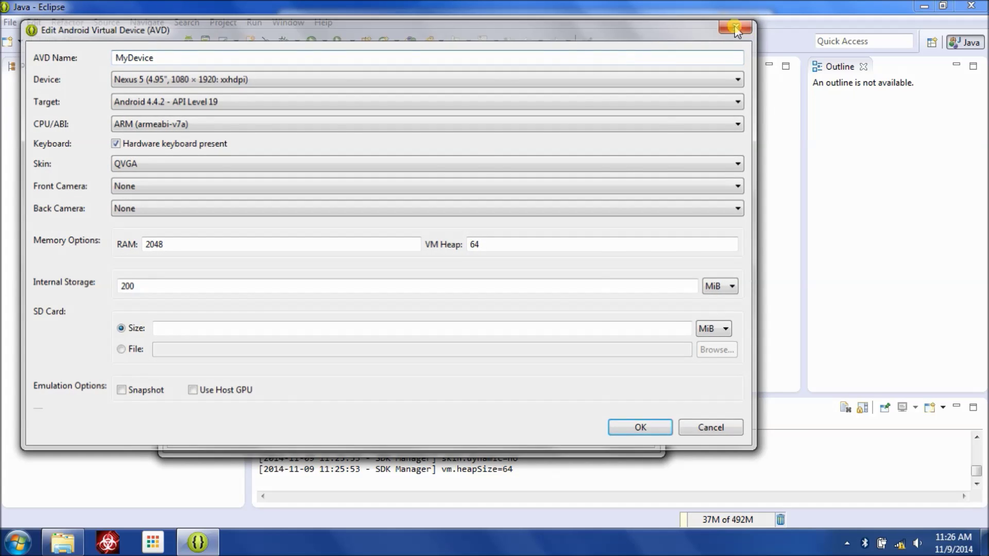
- Launch the MyDevice emulator with the default launch options and dismiss the home screen's welcome tip
left_click(315, 193)
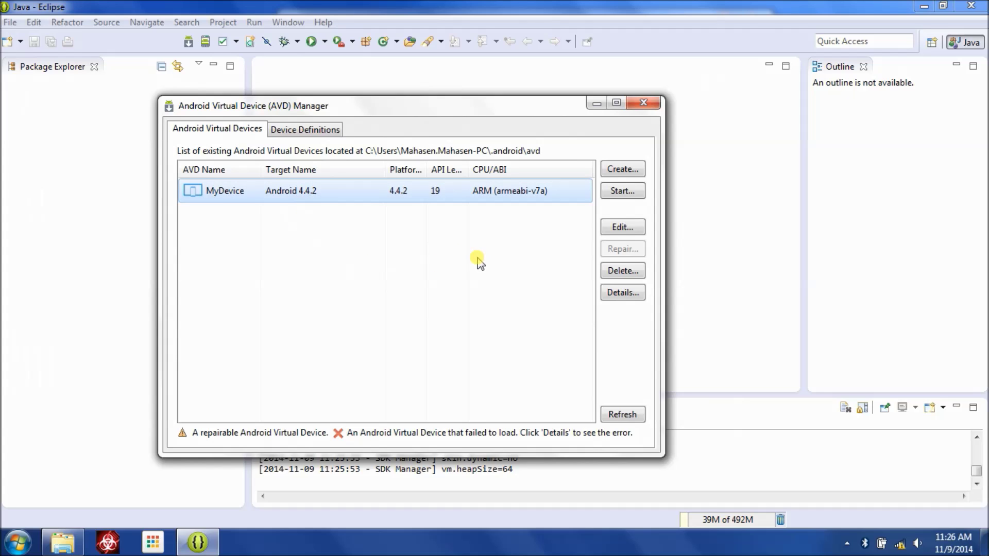
left_click(630, 193)
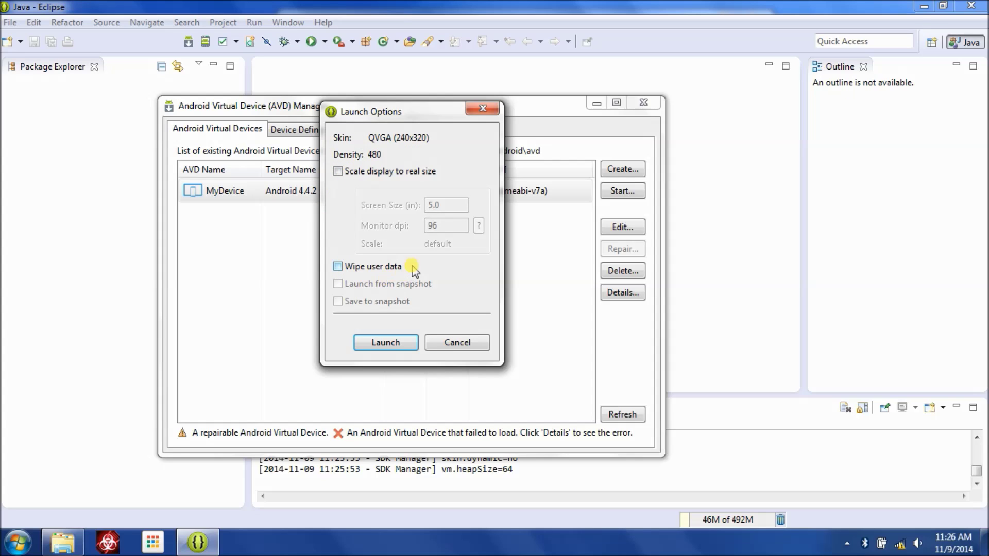
left_click(406, 345)
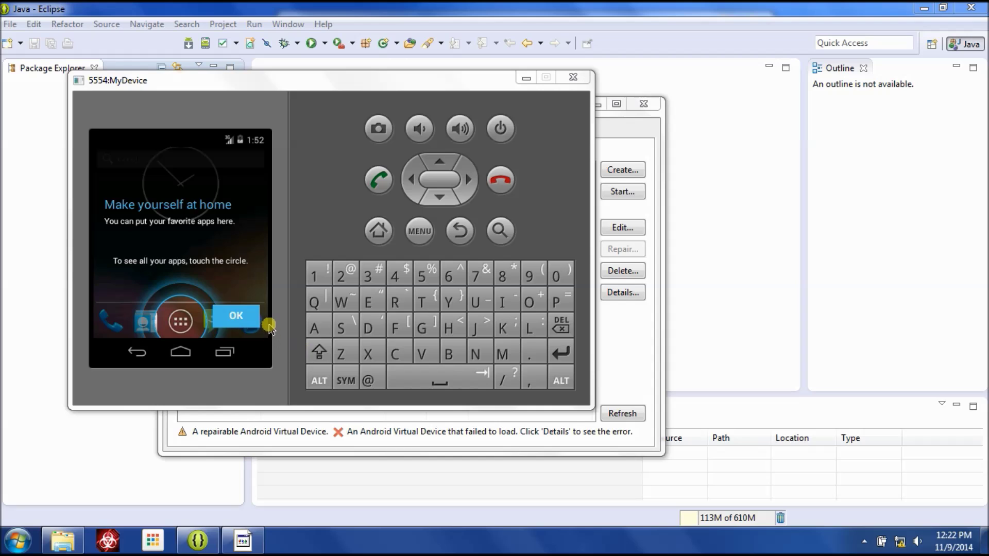
left_click(237, 324)
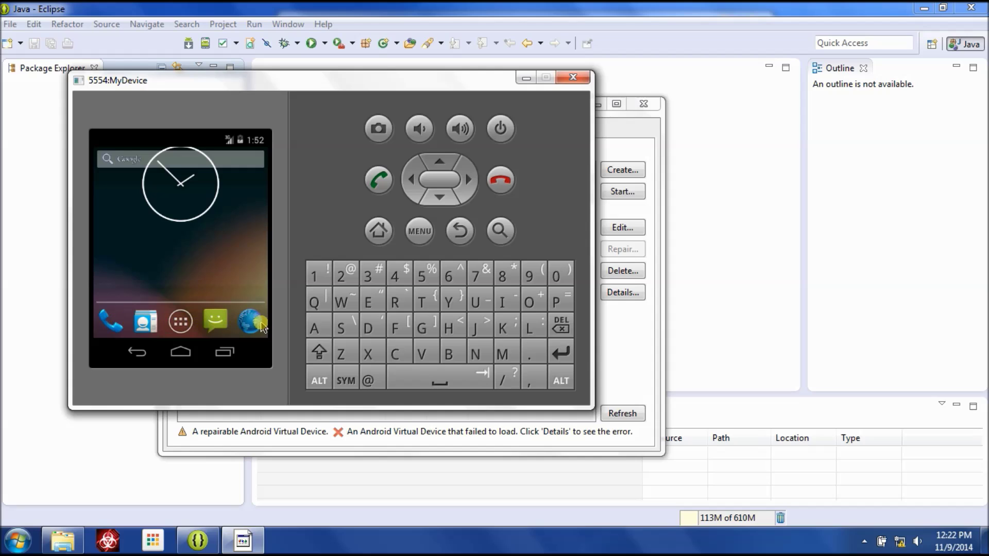
- Swipe to the neighbouring home screen page in the emulator and return to the main one
left_click(200, 259)
left_click_drag(200, 259, 33, 243)
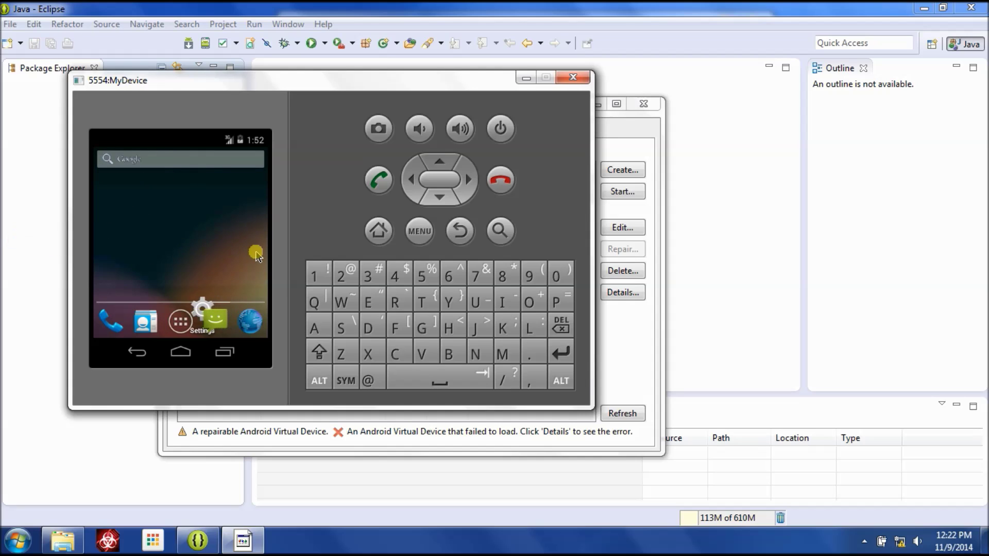
mouse_move(243, 257)
left_mouse_down()
mouse_move(79, 247)
mouse_move(258, 250)
left_mouse_up()
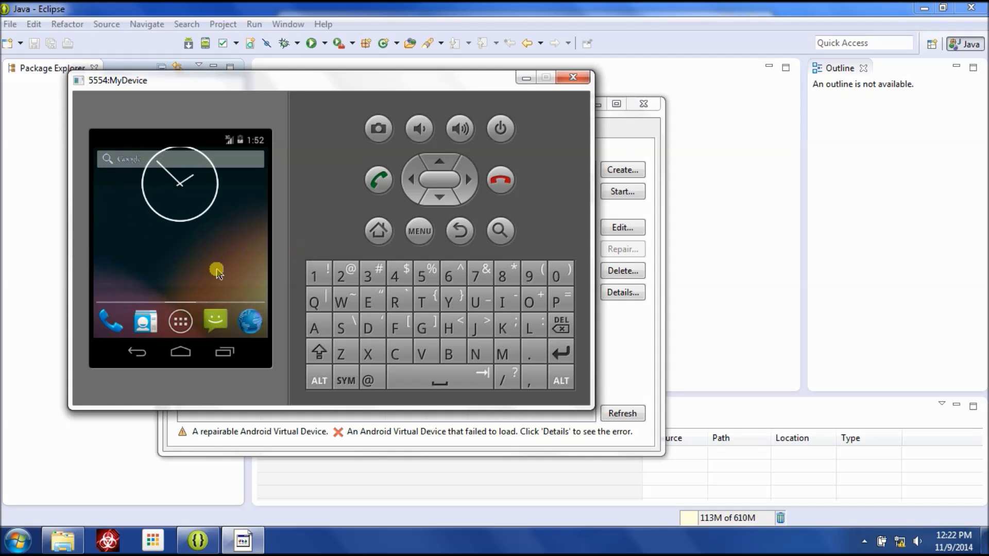
- Open the emulator's app drawer, dismiss its tip, and browse the second page of apps and back
left_click(179, 323)
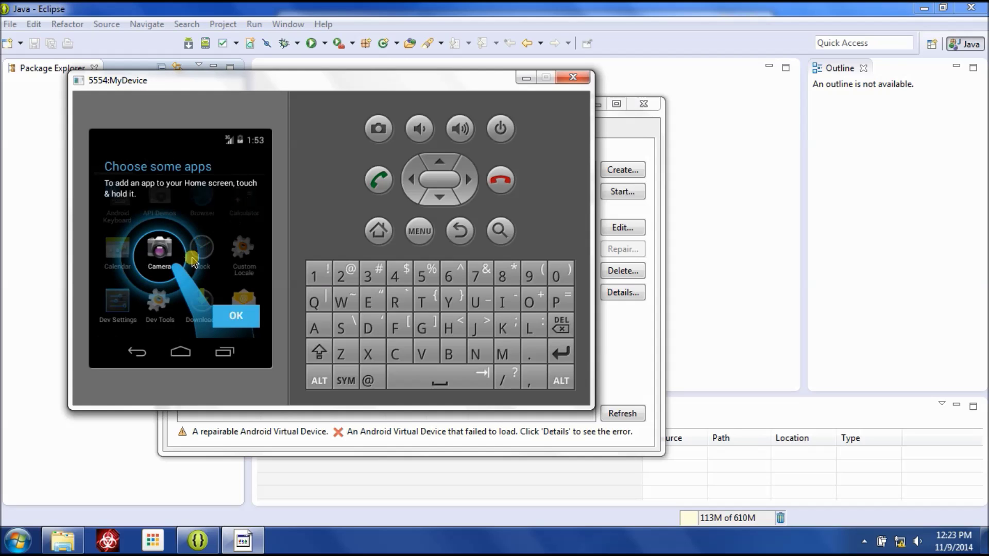
left_click(231, 321)
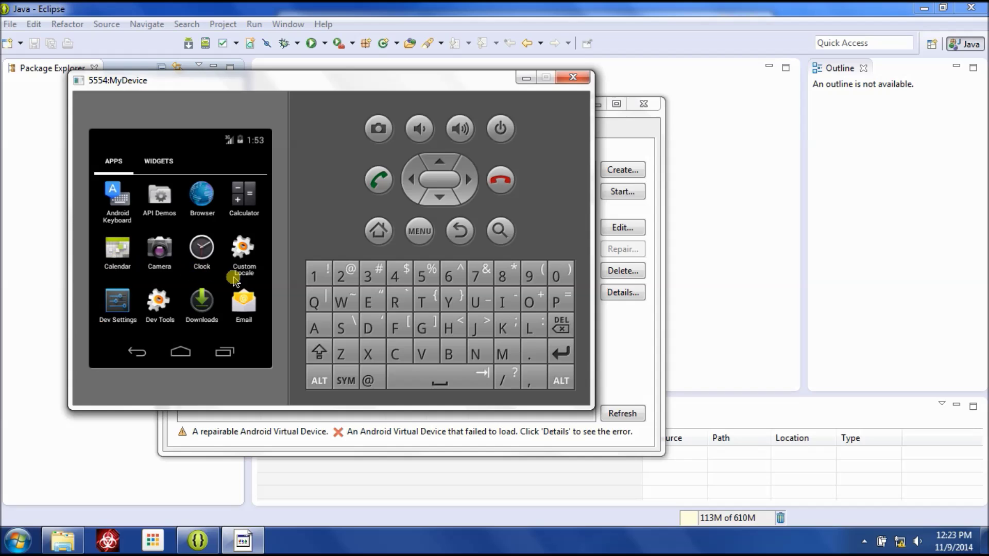
left_click_drag(245, 284, 62, 281)
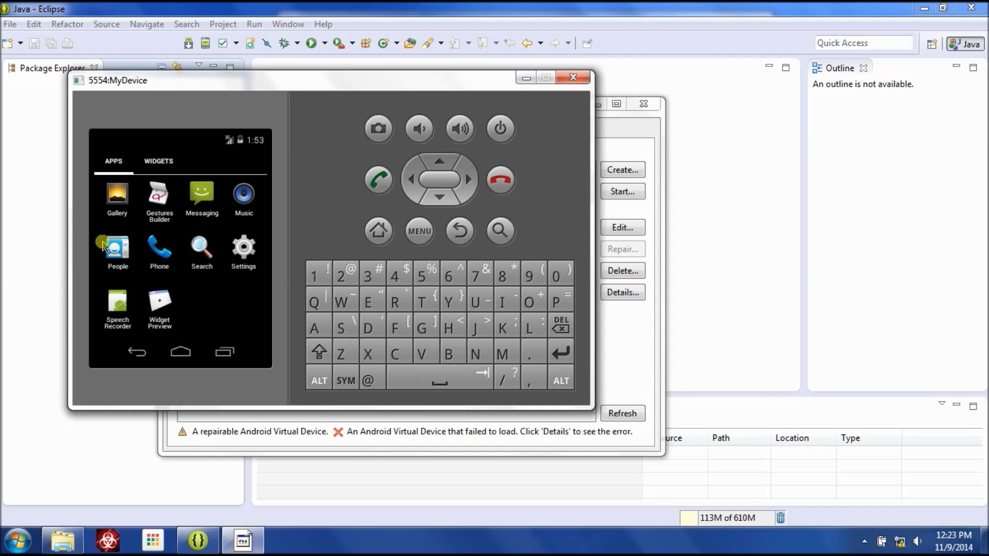
left_click_drag(93, 274, 243, 283)
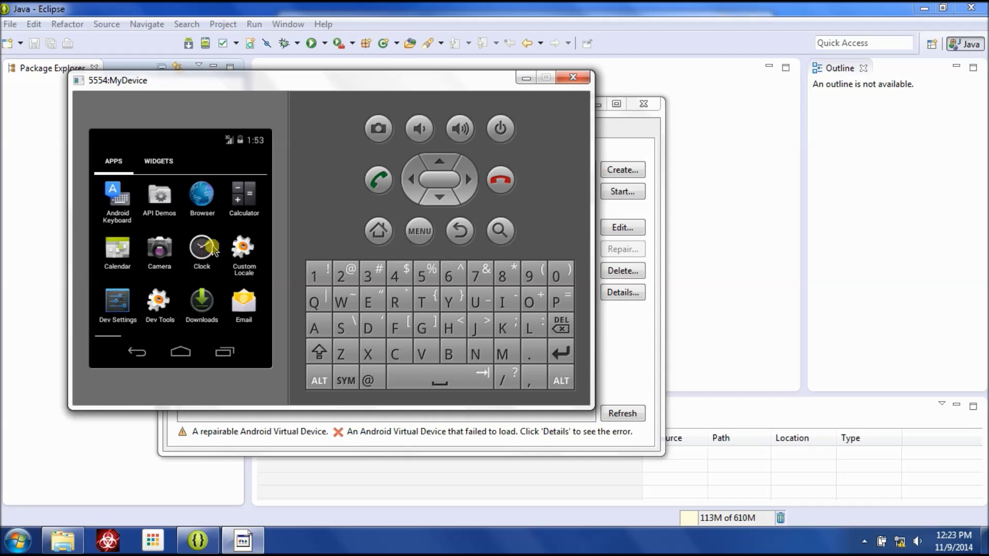
- Open the Calendar app in the emulator, dismiss it from the recent apps and return to the home screen
left_click(118, 256)
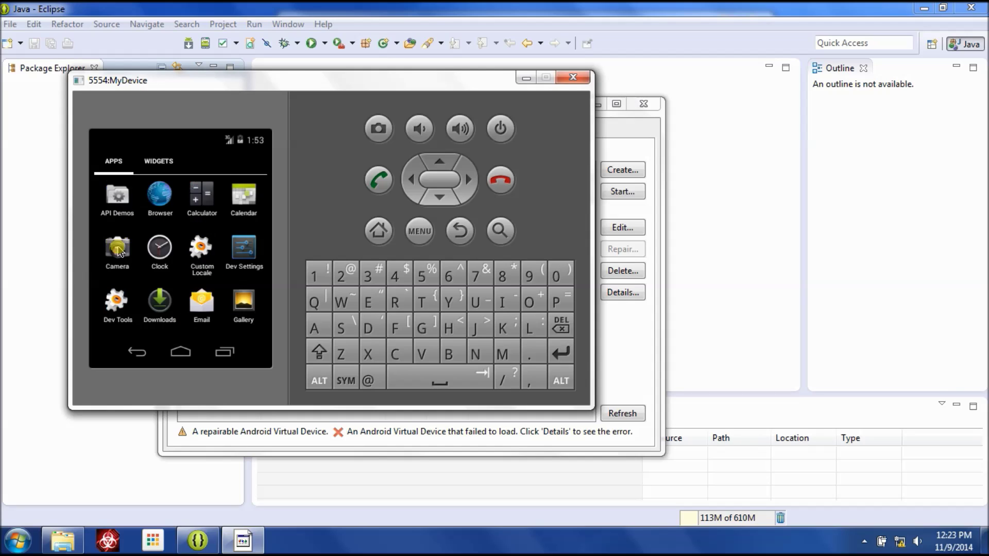
left_click(243, 245)
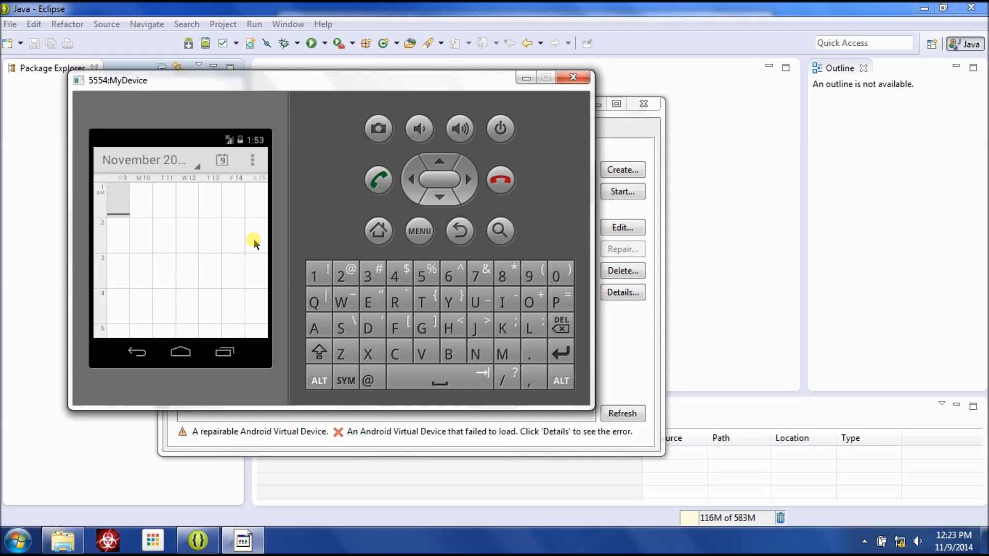
left_click(225, 353)
left_click(219, 293)
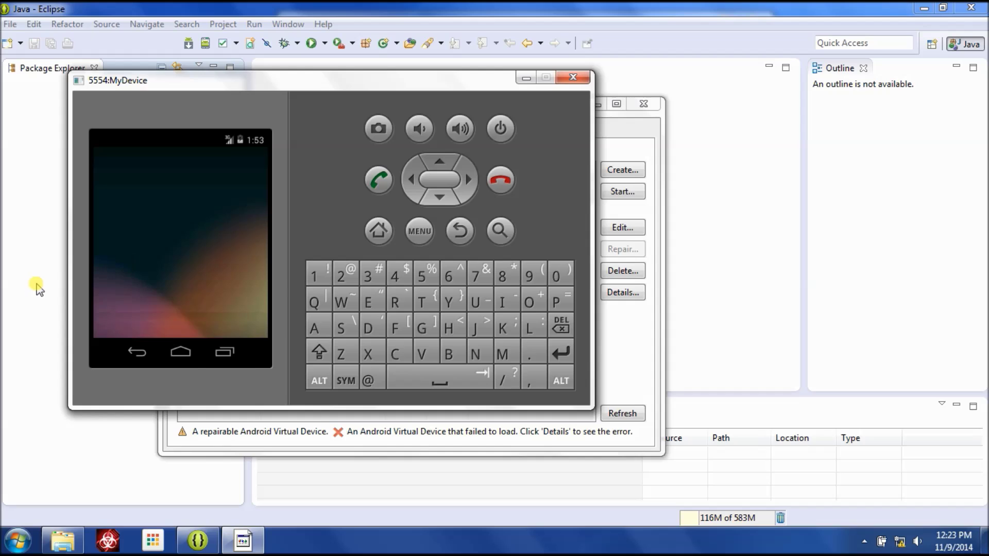
left_click(143, 352)
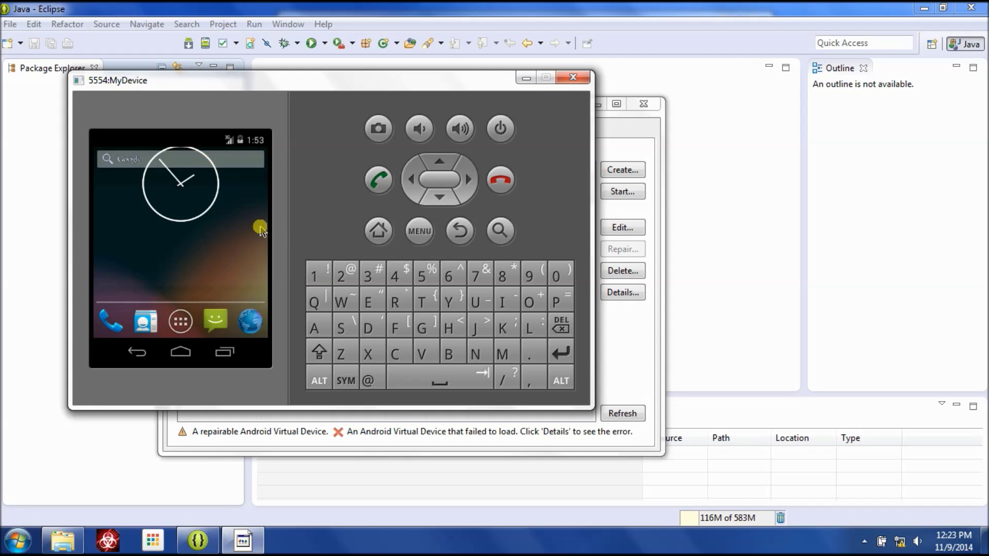
- Minimize the emulator window and close the Android Virtual Device Manager
left_click(524, 80)
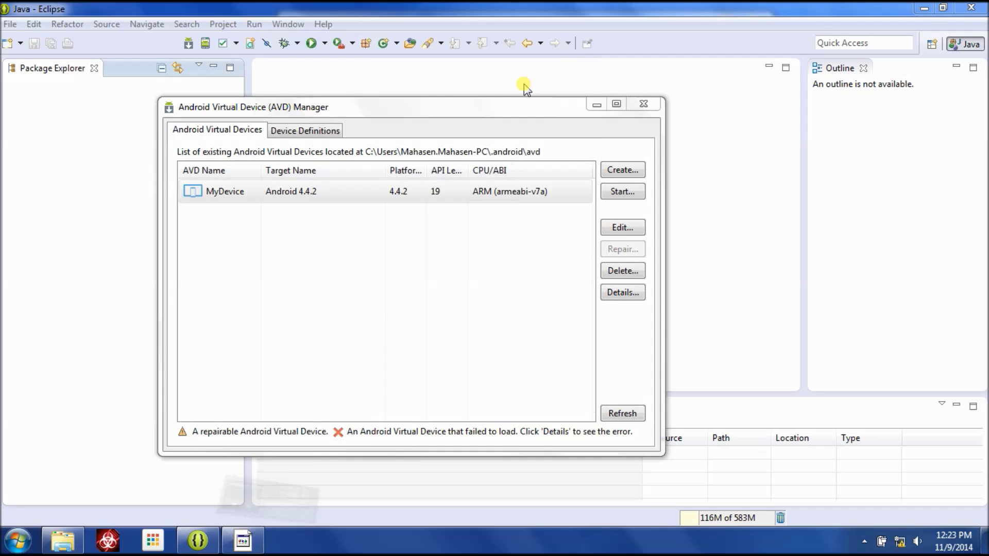
left_click(648, 108)
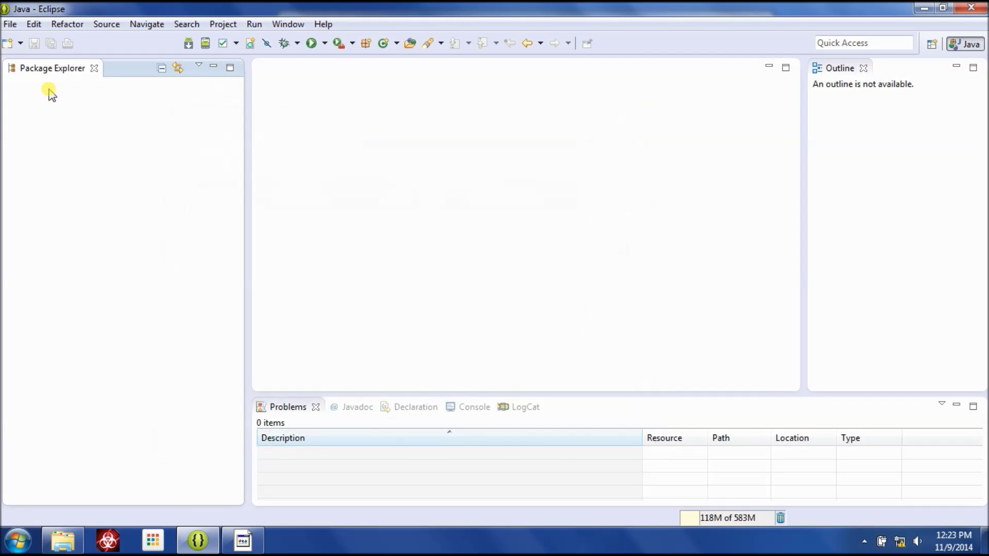
- Start a new Android application project and name the application Hello
left_click(14, 29)
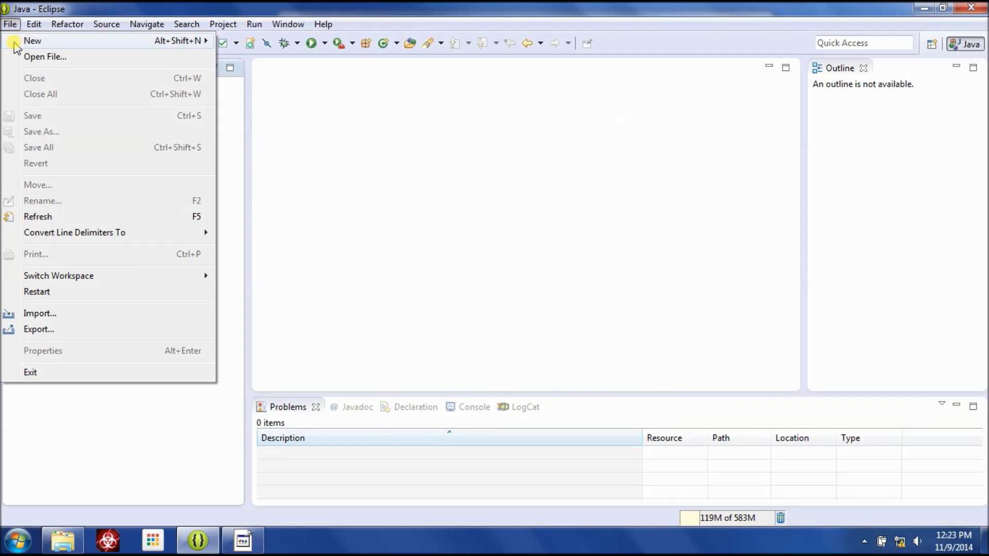
mouse_move(30, 46)
left_click(252, 56)
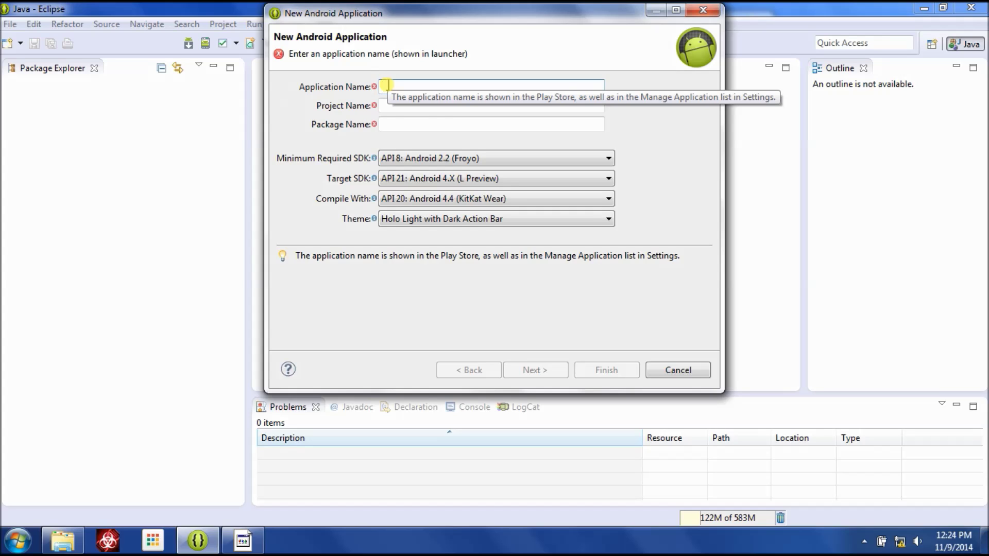
type("Hell")
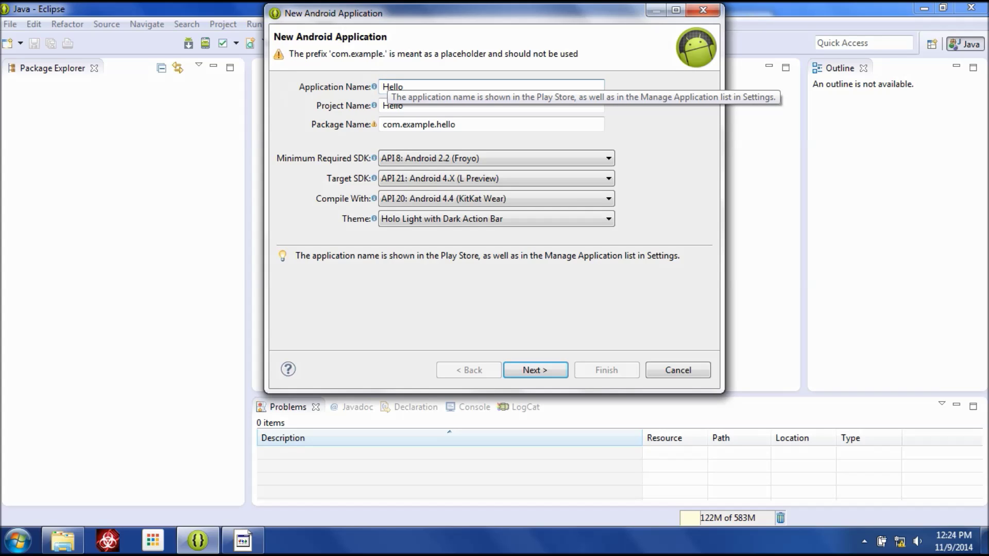
type("o")
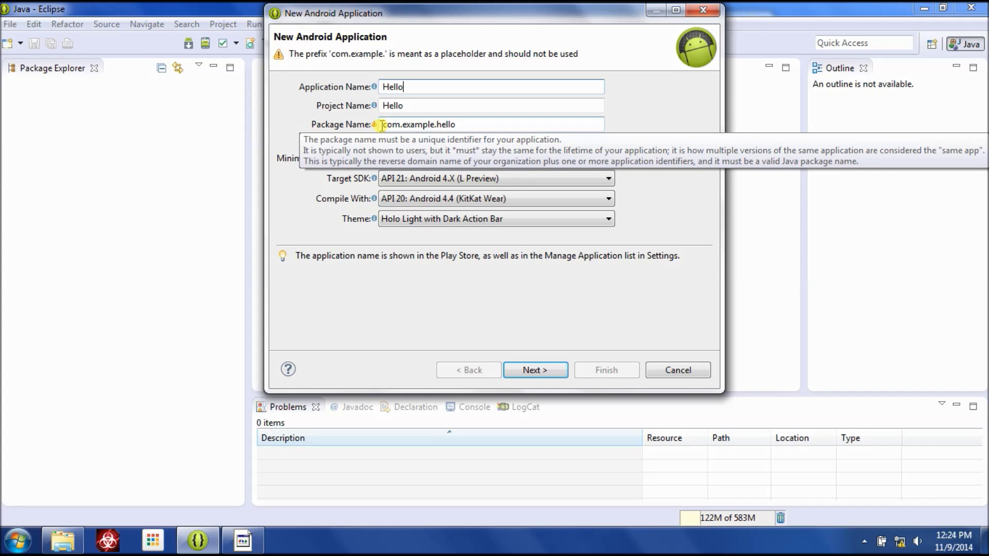
- Change the package name to lk.android.hello
left_click_drag(383, 126, 399, 127)
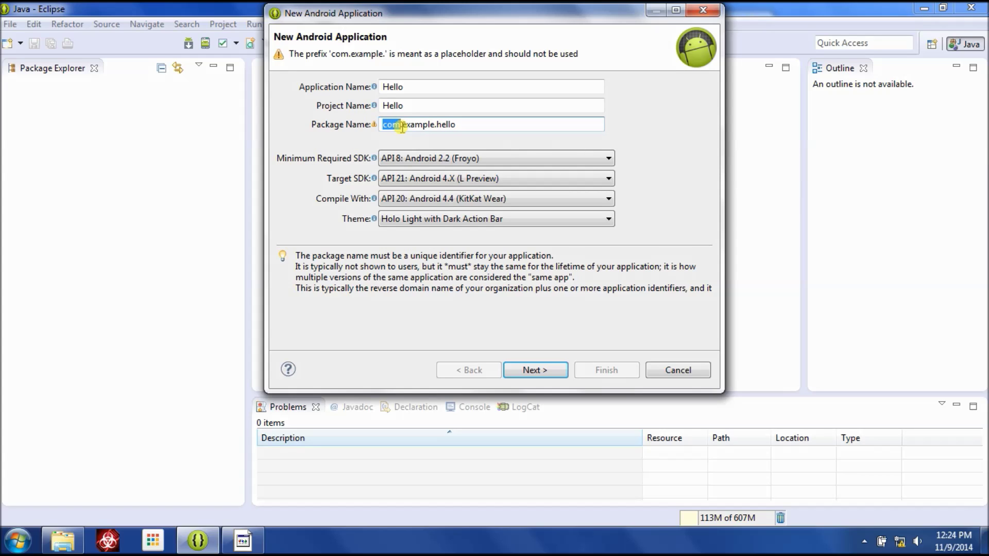
type("lk")
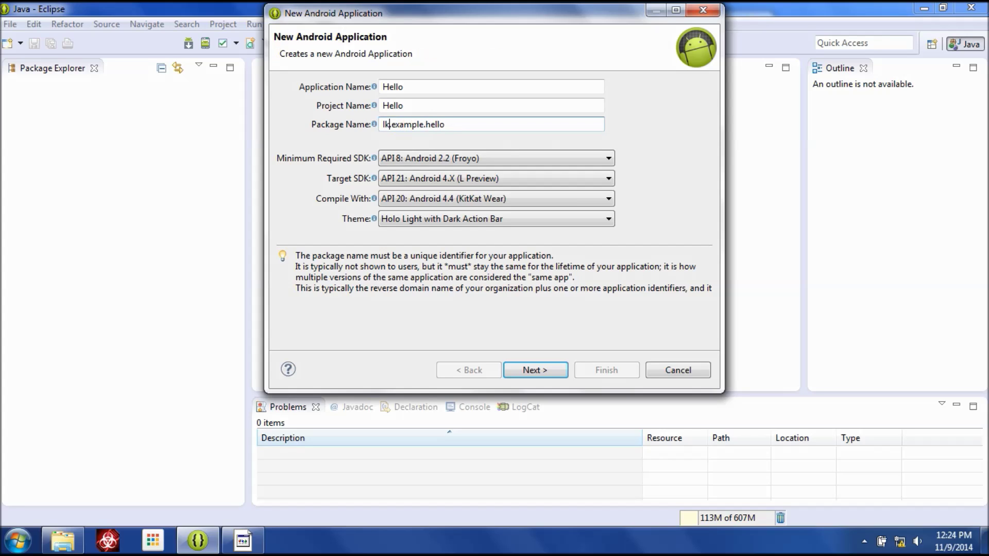
left_click_drag(392, 126, 420, 120)
type("adn")
key("BackSpace")
key("BackSpace")
type("ndroid")
- Set the minimum required SDK, target SDK and compile version all to API 19: Android 4.4 (KitKat)
left_click(603, 160)
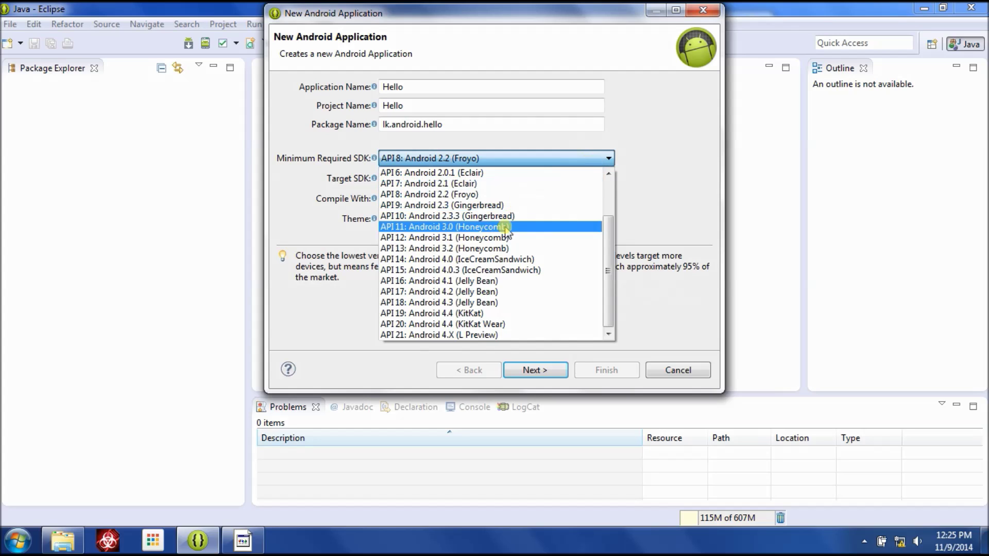
left_click(484, 313)
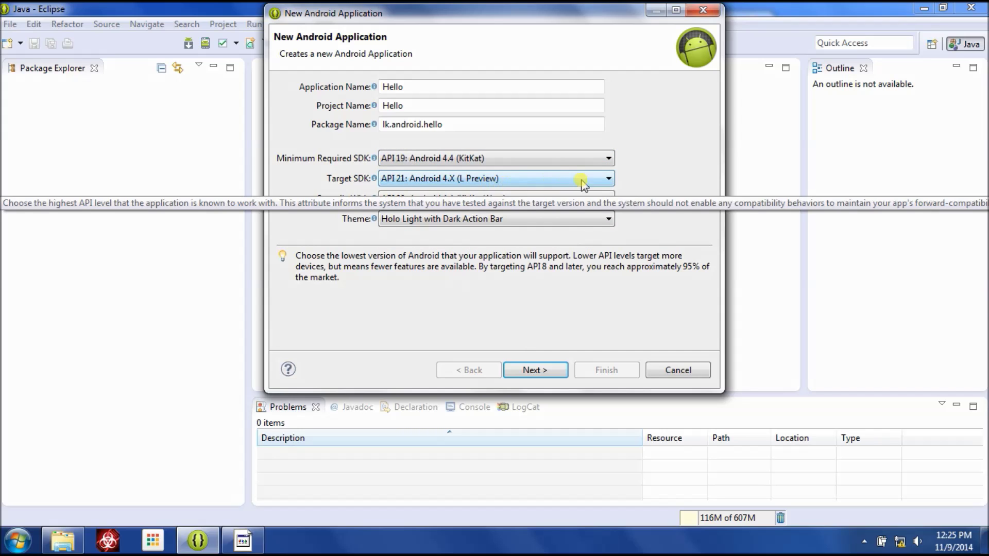
left_click(608, 179)
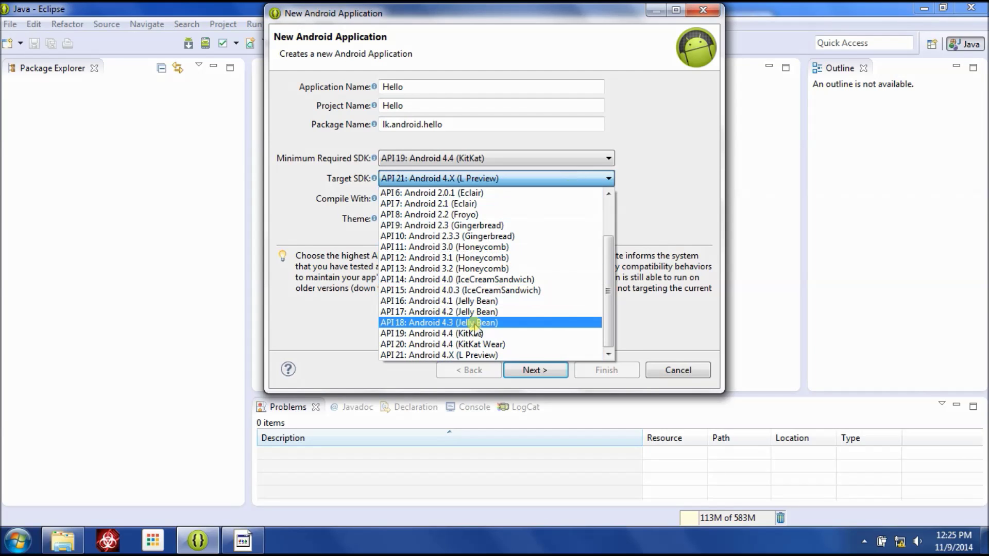
left_click(451, 334)
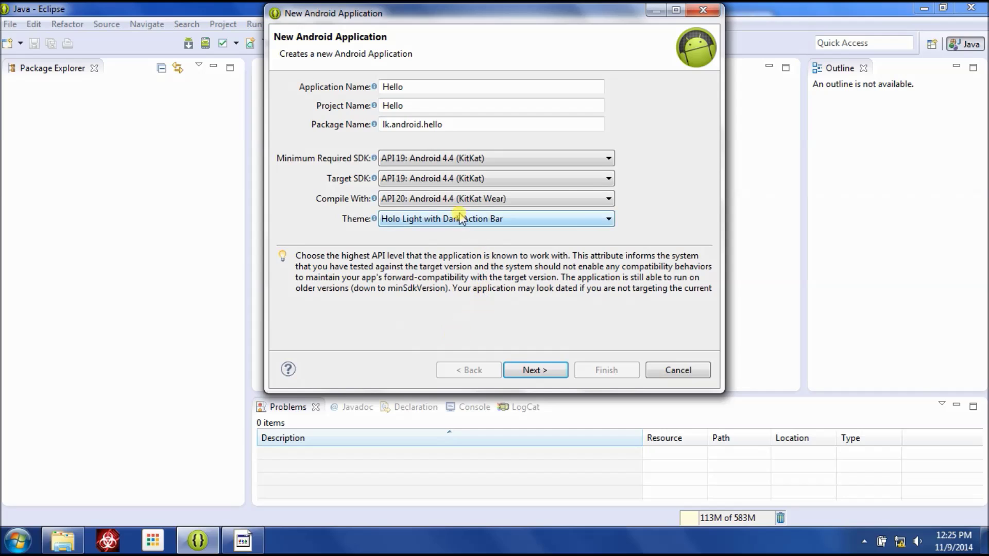
left_click(495, 199)
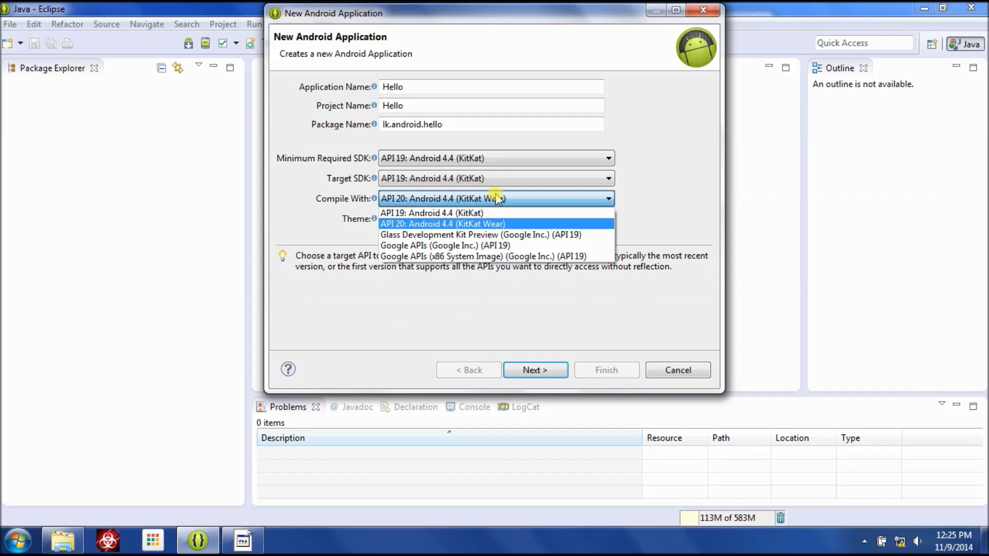
left_click(450, 213)
- Choose the Holo Light with Dark Action Bar theme and continue to the project configuration page
left_click(606, 221)
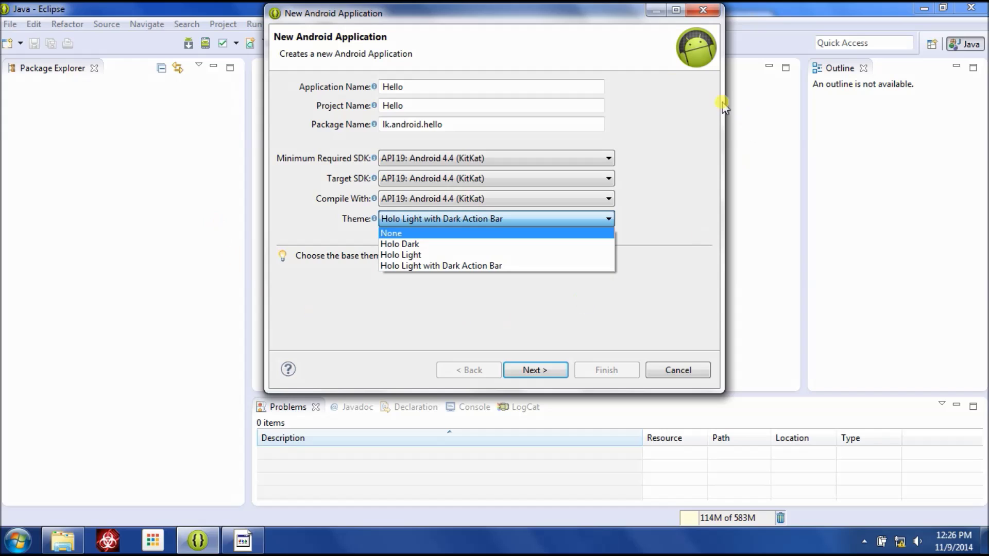
left_click(432, 266)
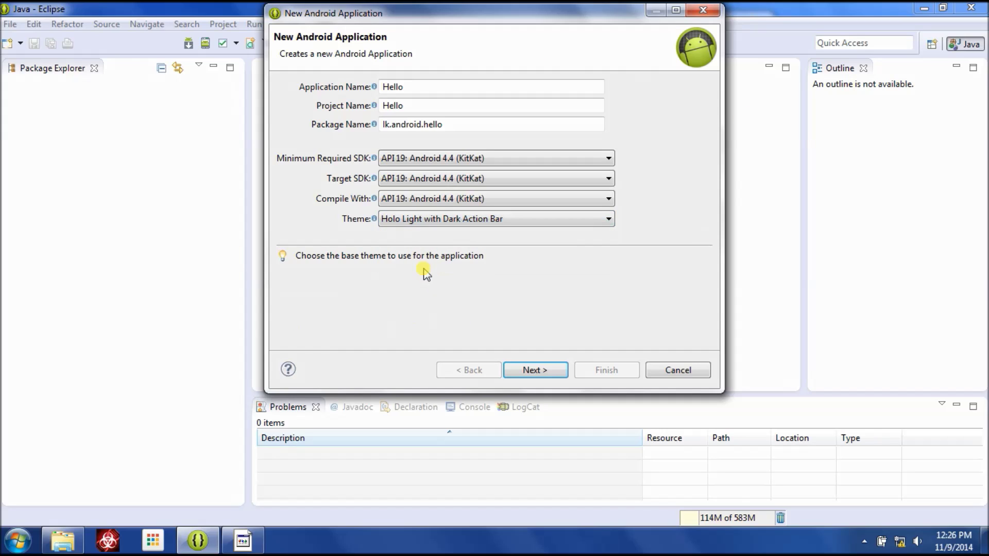
left_click(558, 370)
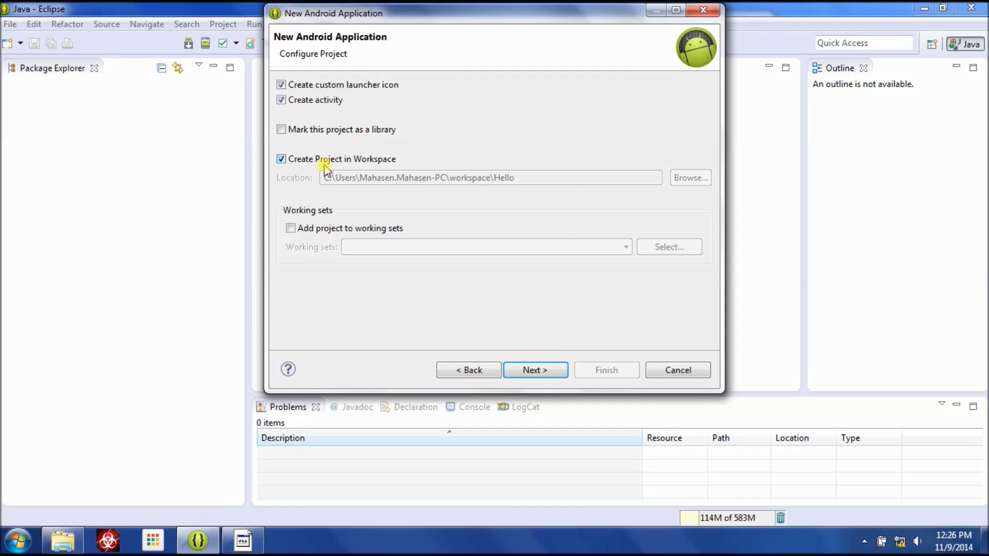
left_click(286, 160)
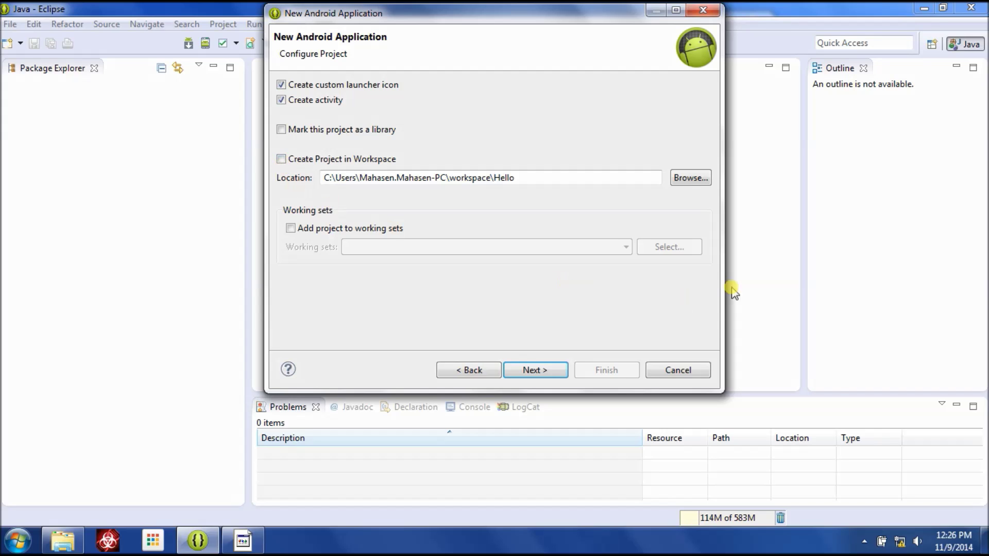
left_click(688, 179)
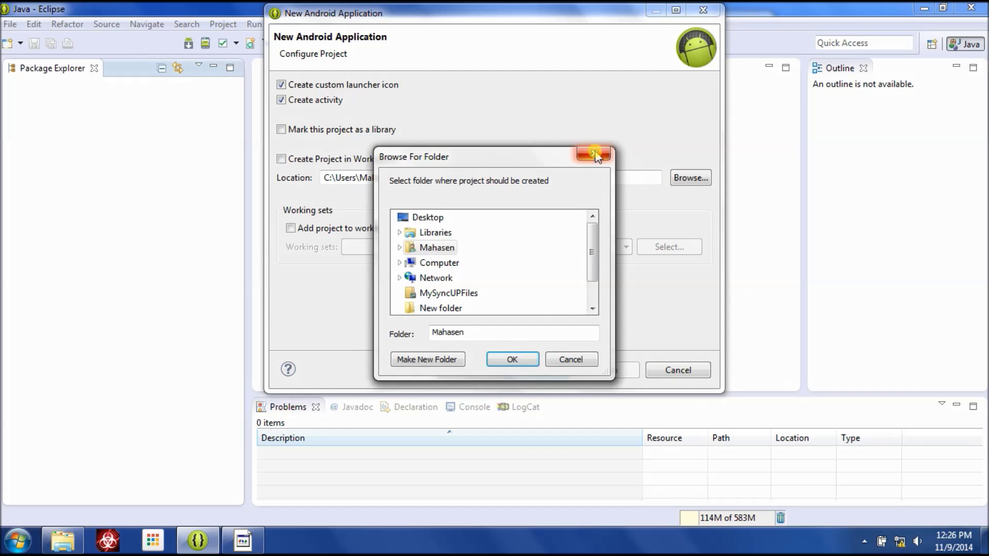
left_click(595, 157)
left_click(281, 160)
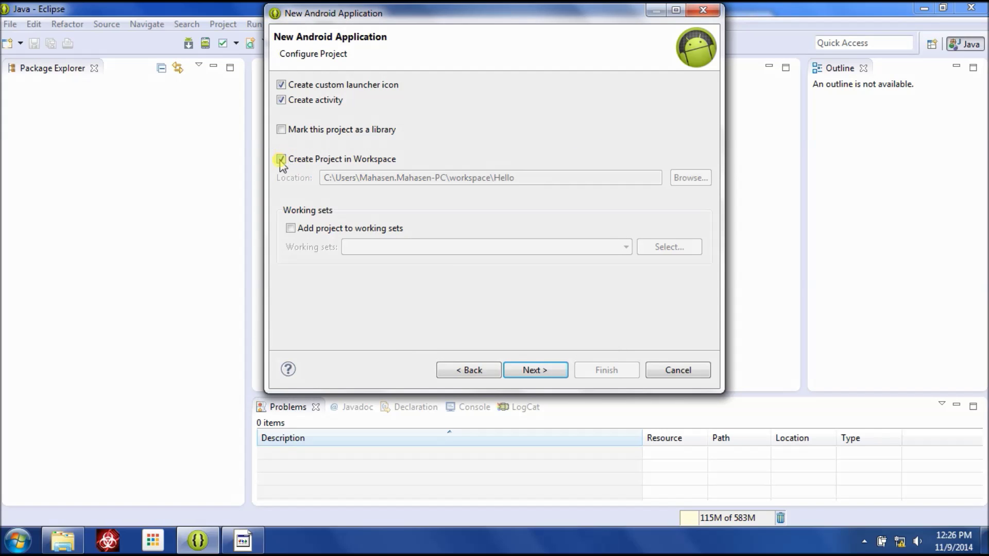
- Accept the project configuration and continue to the launcher icon settings
left_click(547, 371)
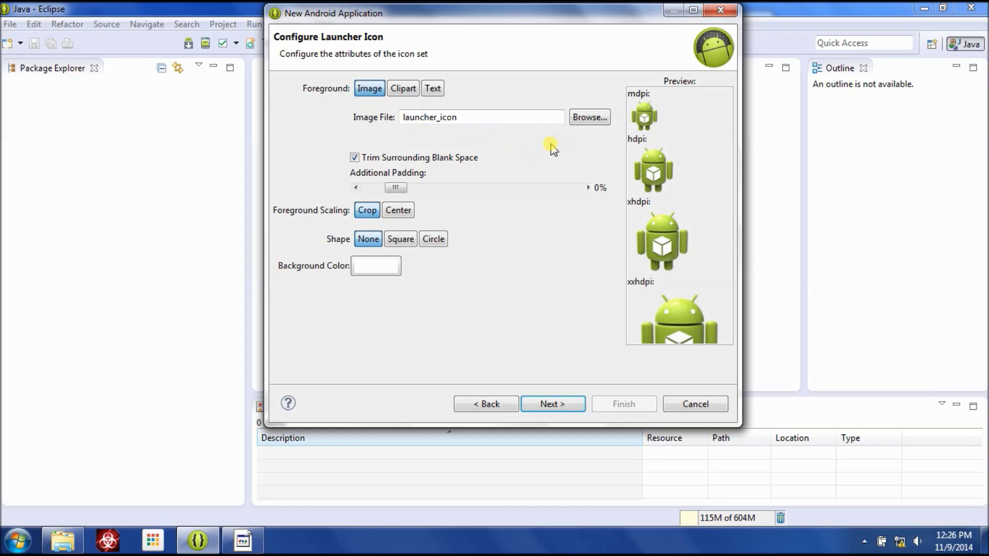
left_click(579, 118)
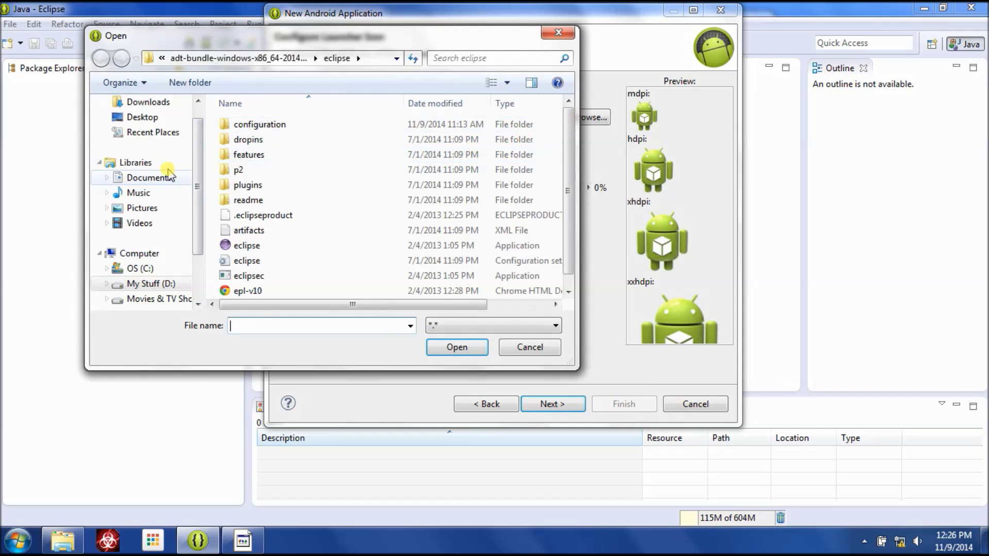
scroll(198, 160, "up", 1)
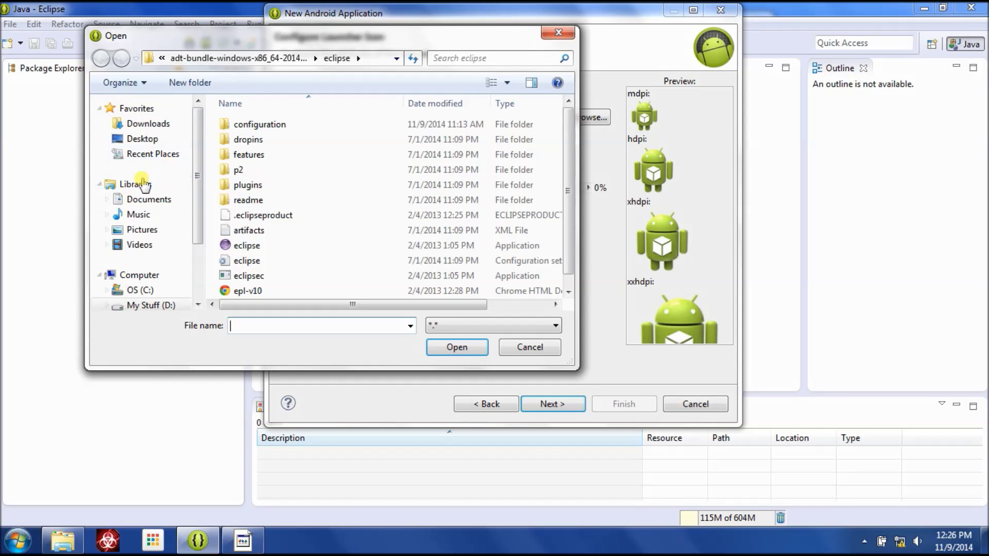
left_click(106, 229)
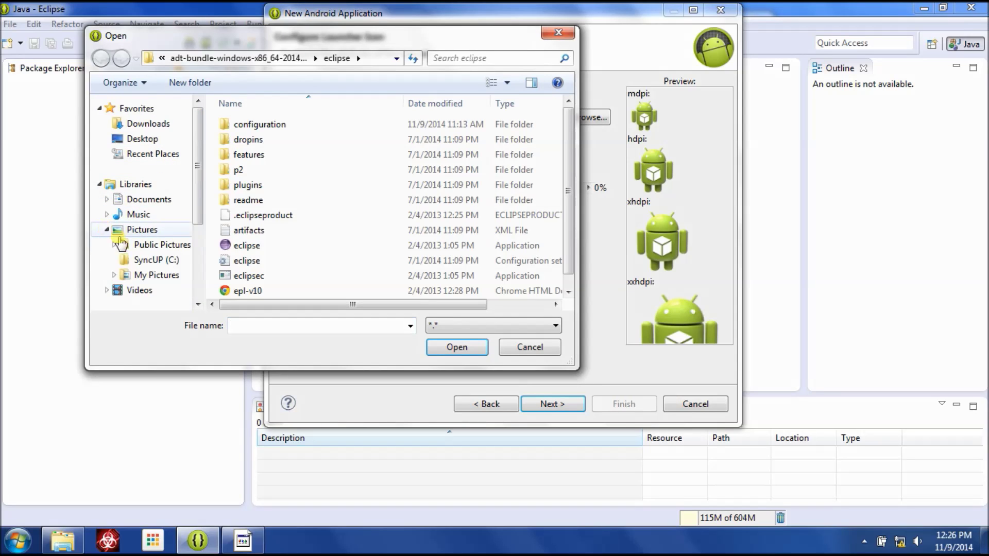
left_click(139, 276)
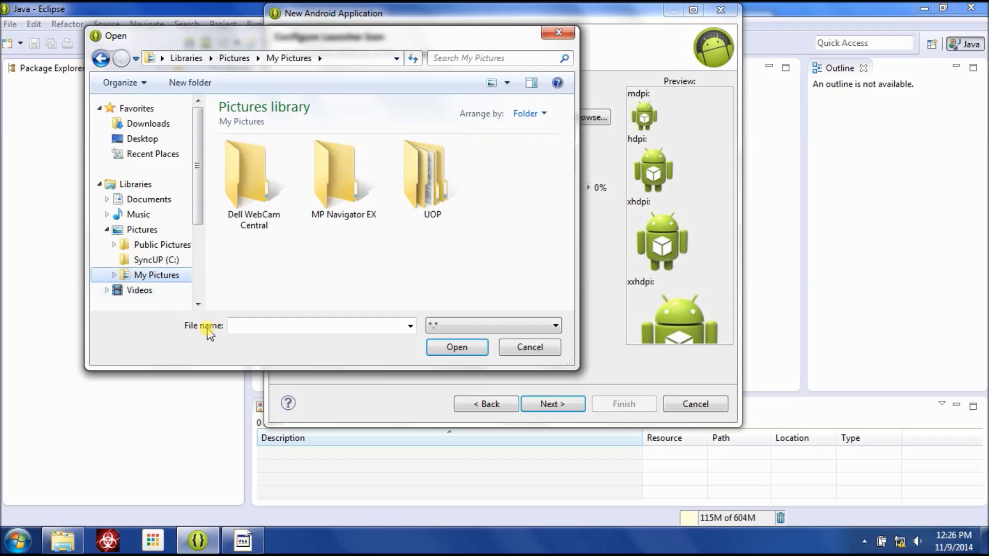
left_click(530, 348)
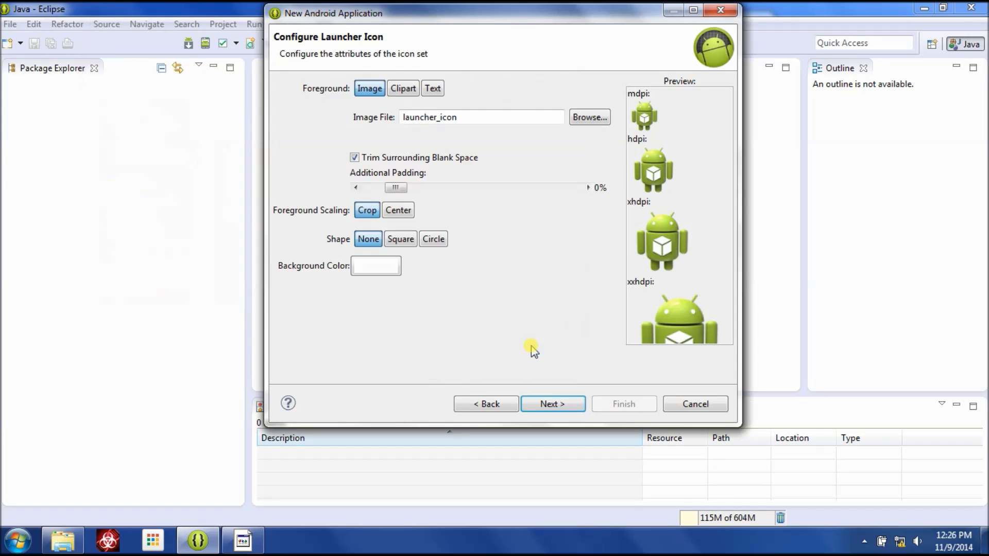
- Try a text foreground reading "Hello" for the launcher icon
left_click(433, 88)
left_click_drag(425, 115, 367, 124)
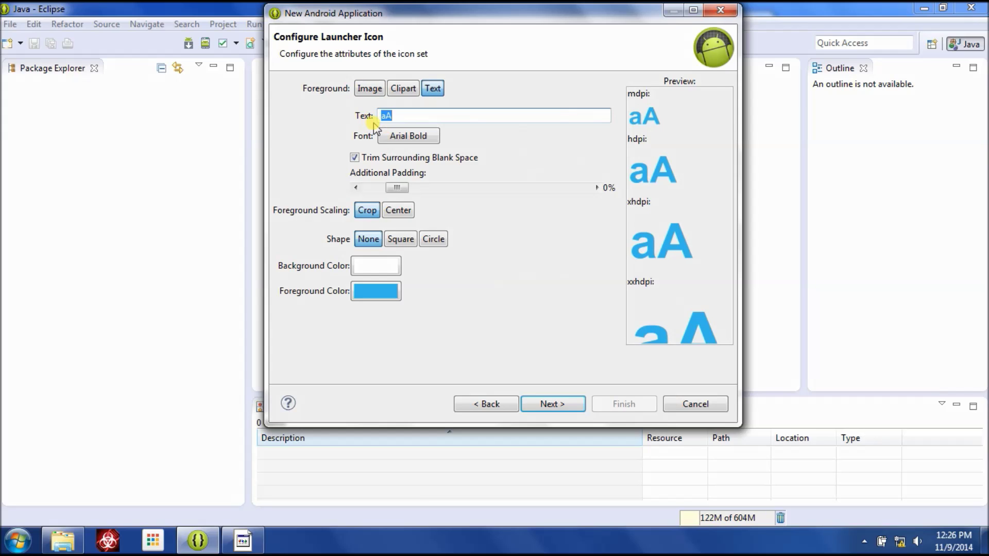
type("Hello")
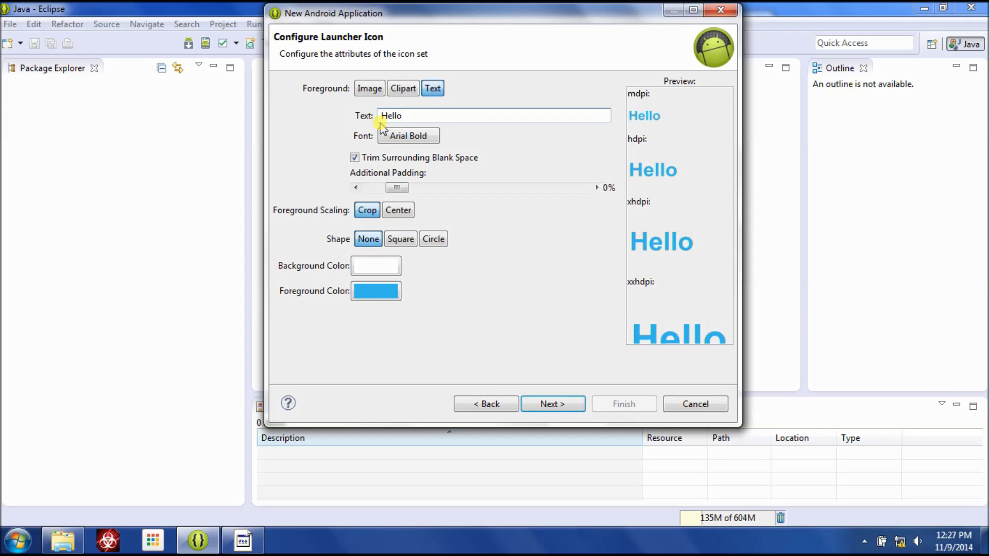
left_click(399, 135)
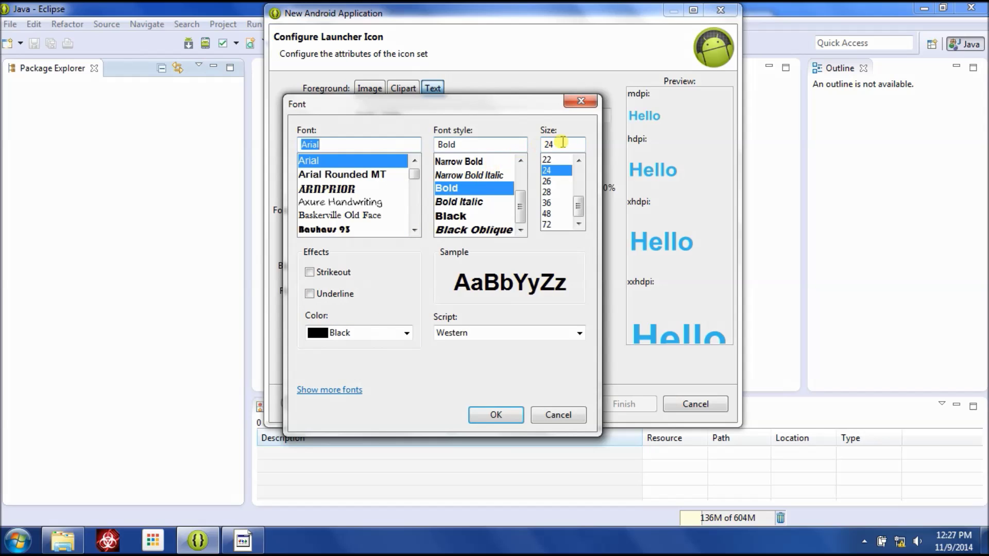
left_click(456, 215)
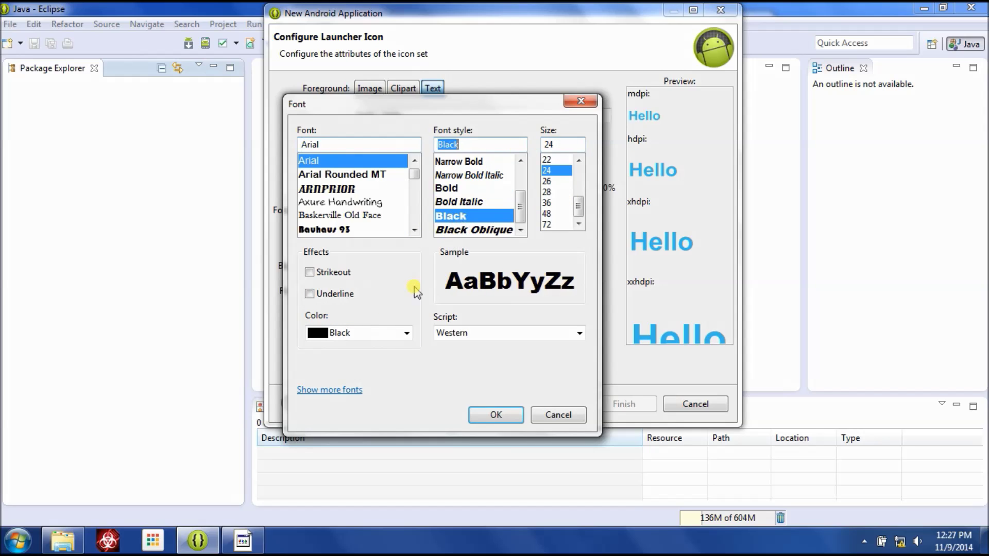
left_click(406, 333)
left_click(553, 423)
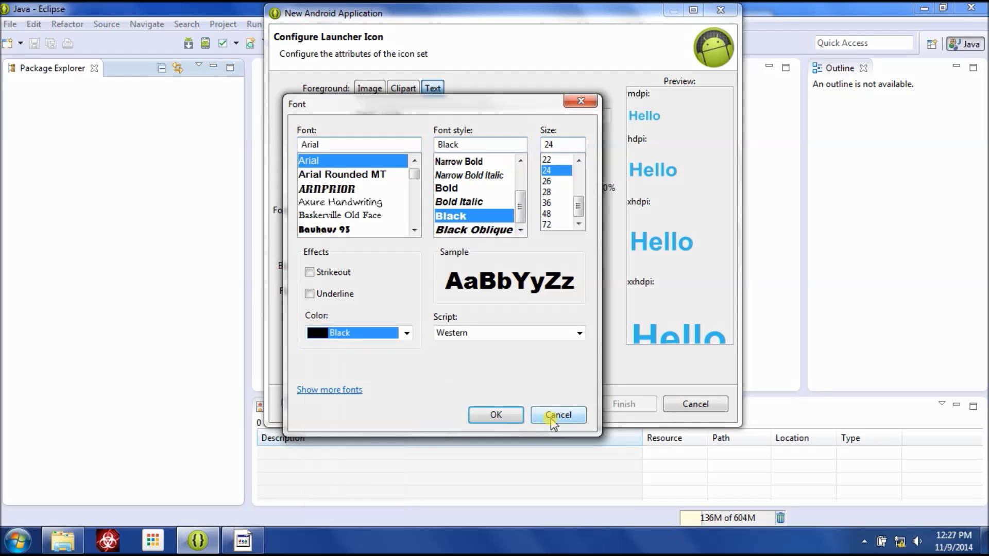
left_click(552, 418)
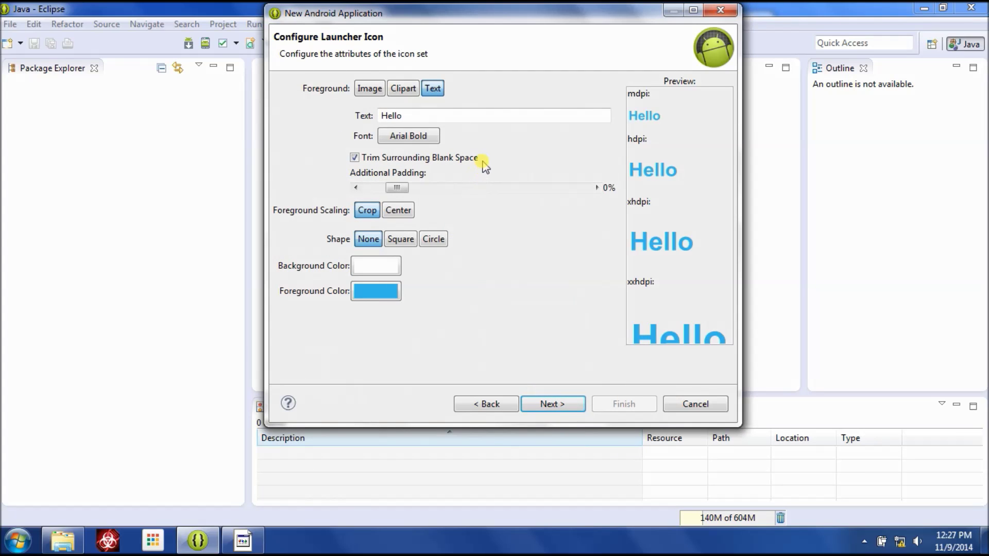
- Use the outlined star clip art as the launcher icon's foreground and continue to the activity creation page
left_click(405, 89)
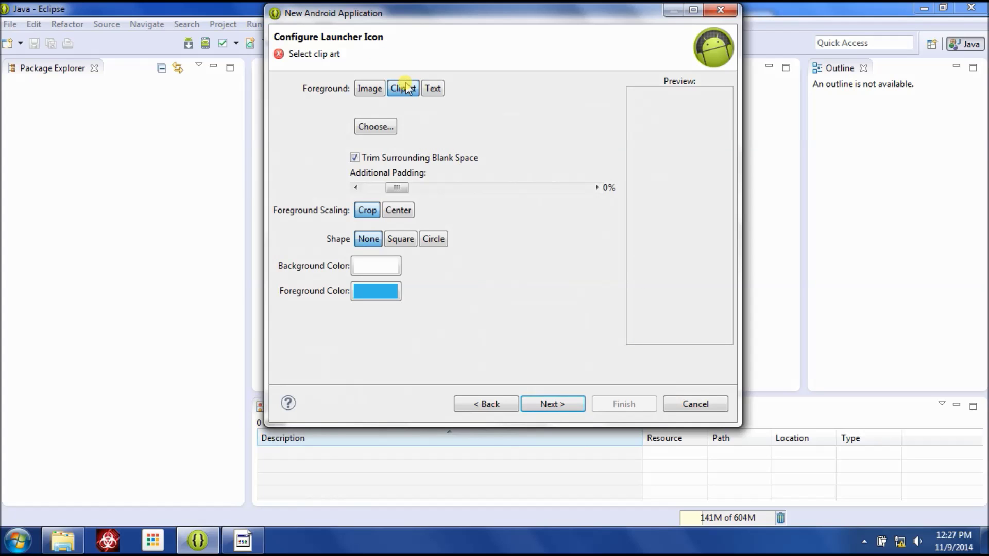
left_click(381, 128)
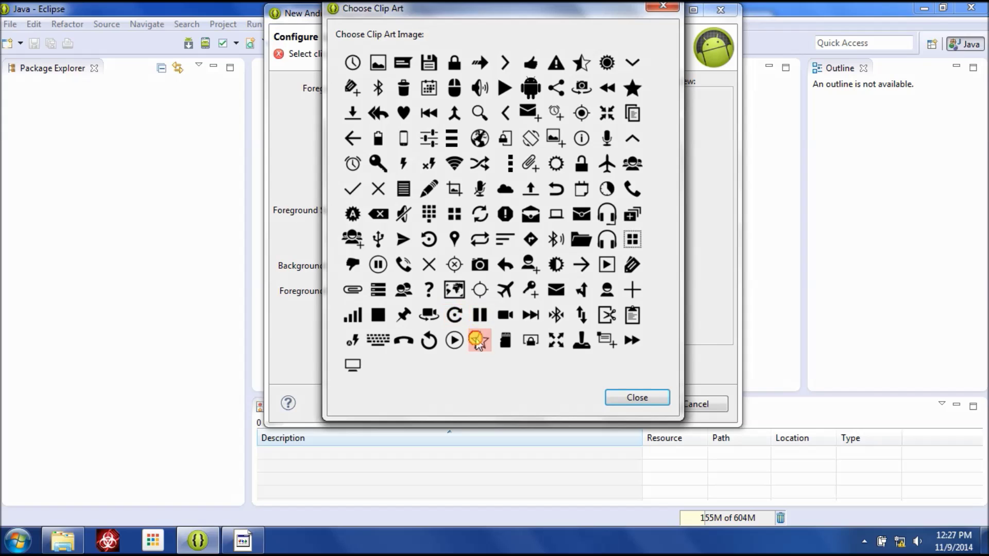
left_click(474, 340)
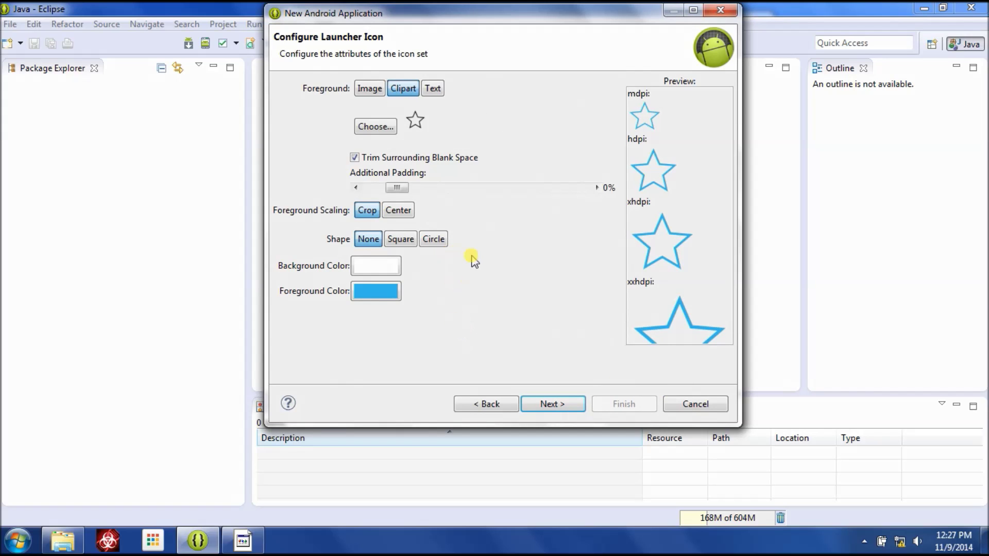
left_click(360, 291)
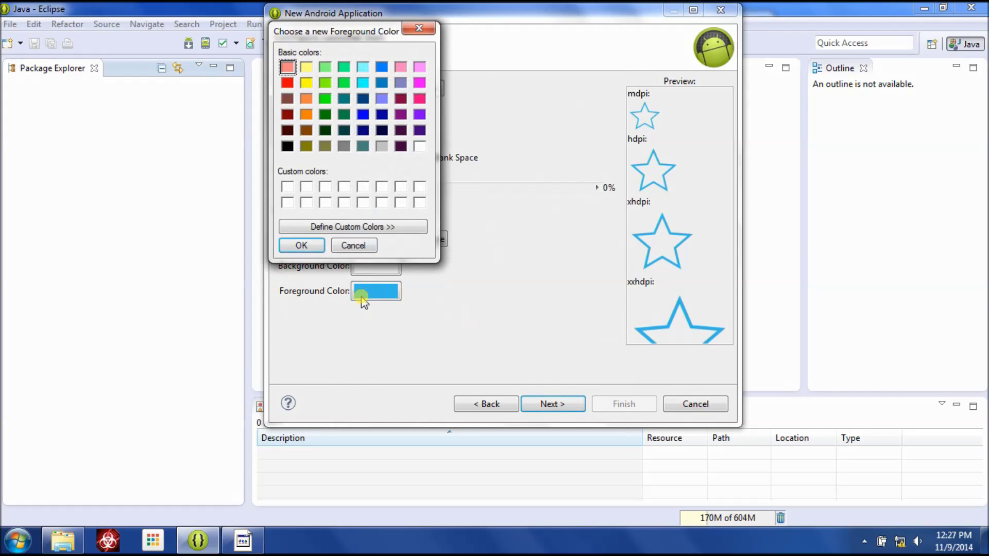
left_click(353, 245)
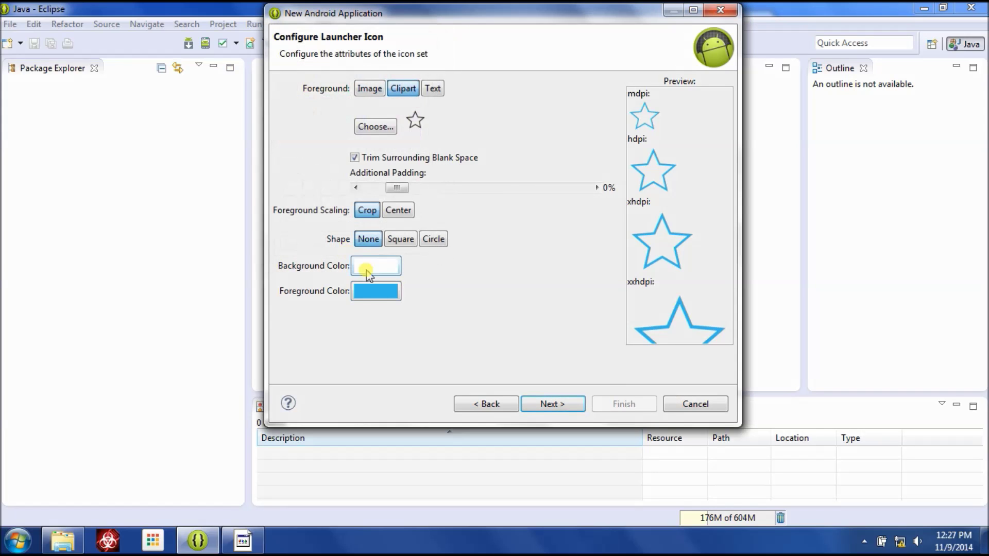
left_click(530, 403)
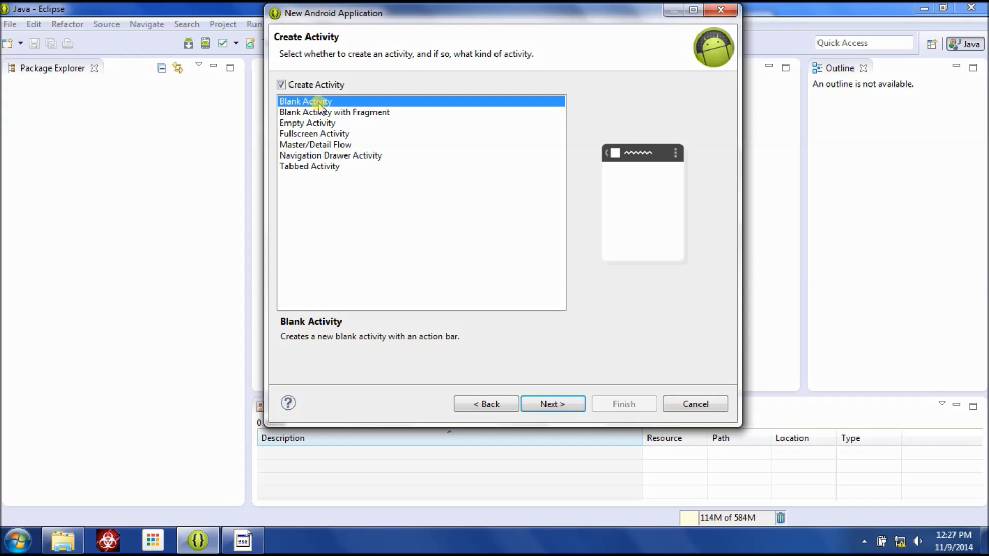
- Preview the other activity templates, including Tabbed, Empty, Master/Detail Flow and Navigation Drawer Activity
left_click(319, 167)
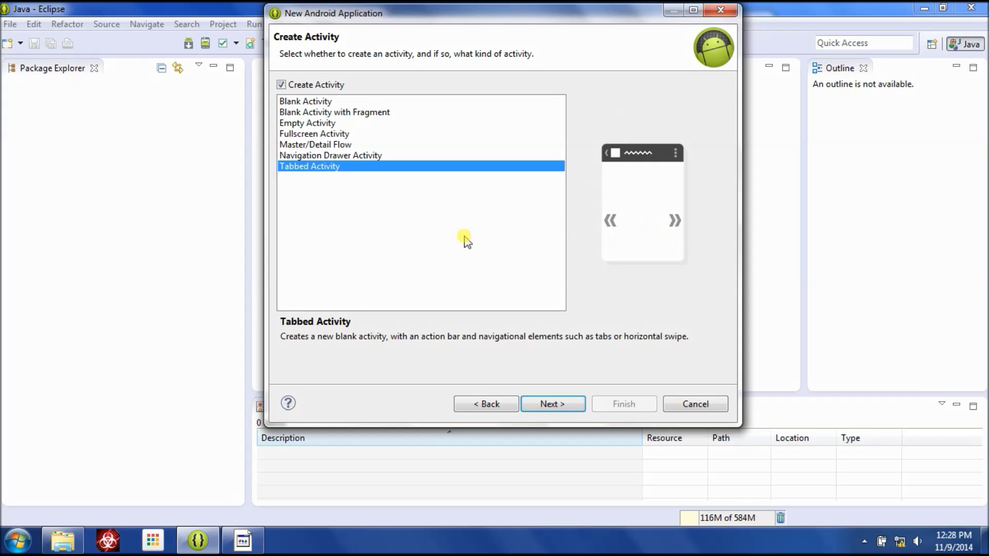
left_click(315, 113)
left_click(315, 123)
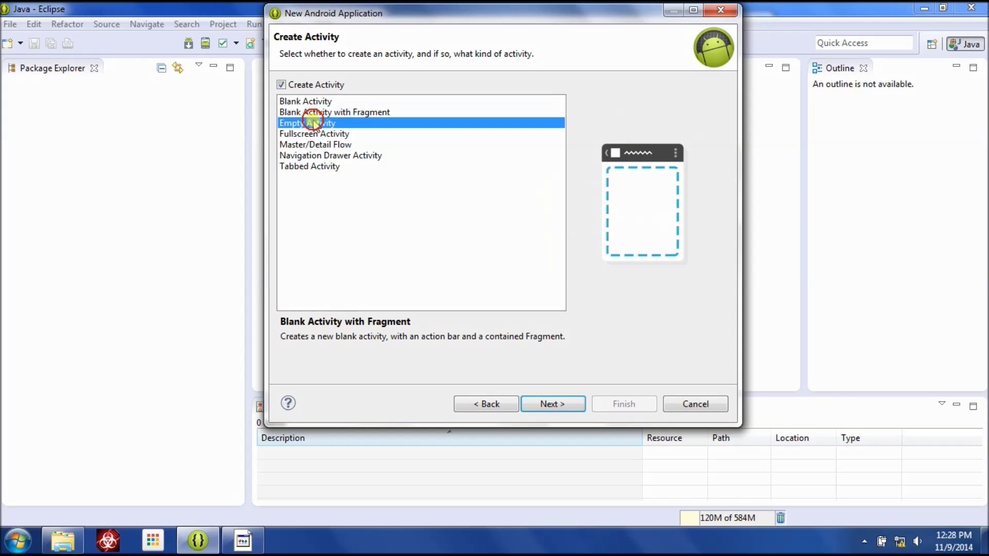
left_click(312, 134)
left_click(307, 145)
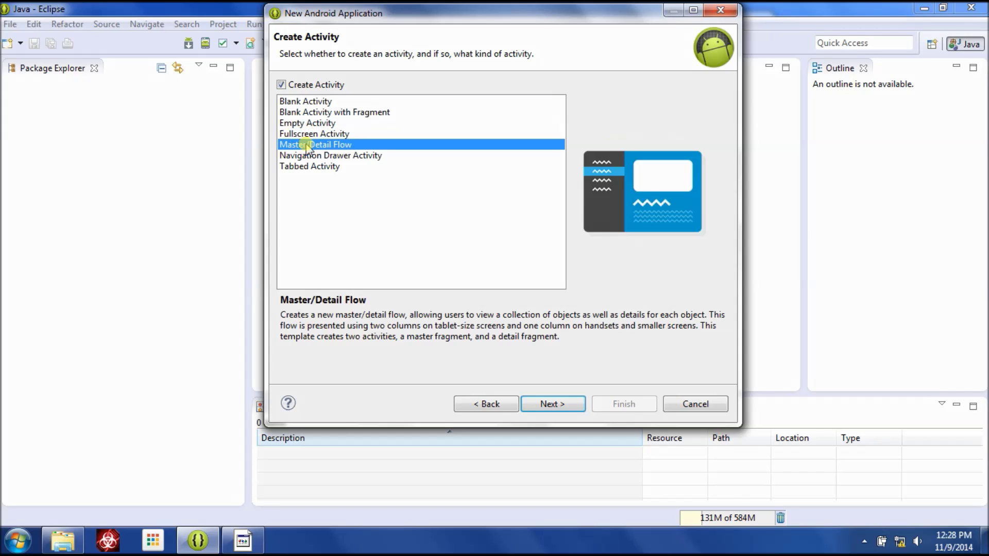
left_click(313, 156)
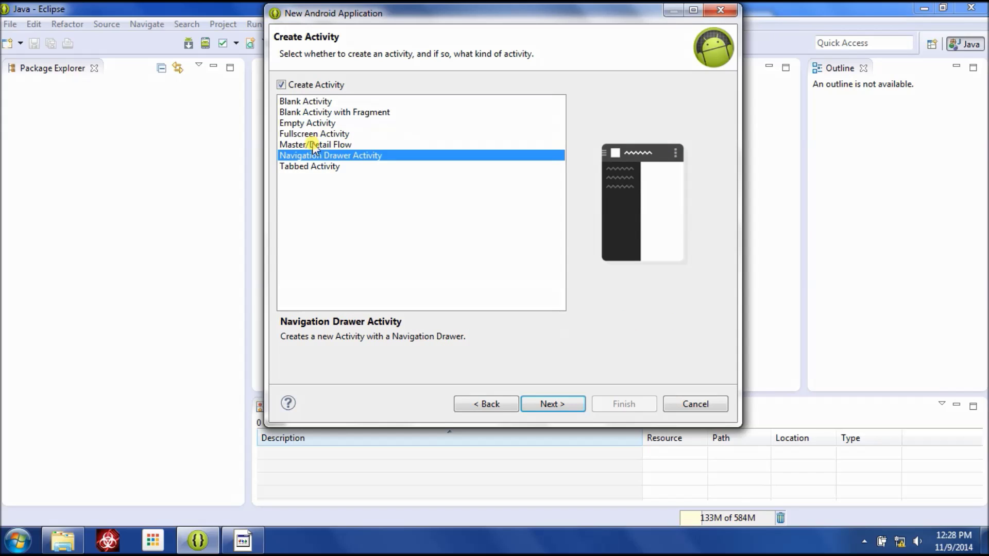
- Choose the Blank Activity template, keep the names MainActivity and activity_main, and finish creating the project
left_click(308, 102)
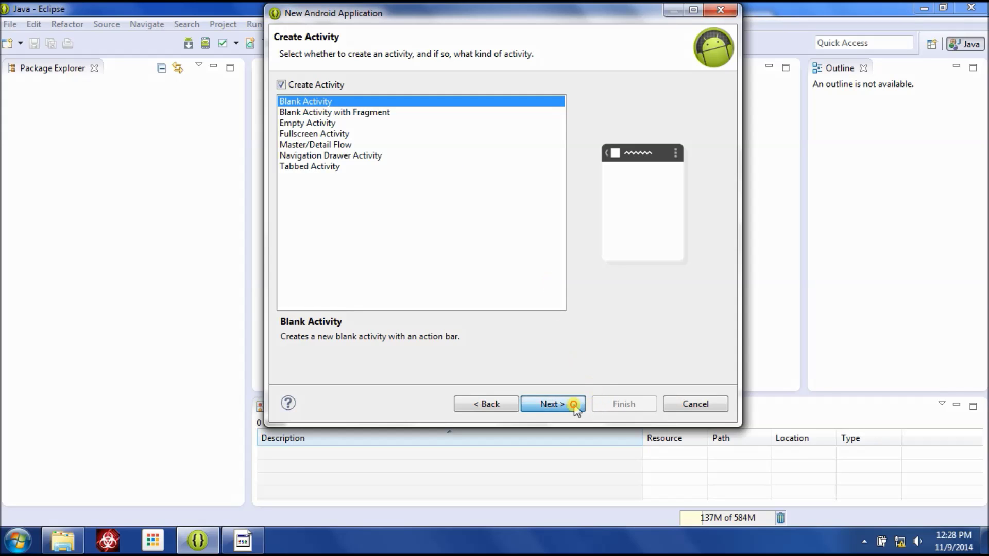
left_click(575, 405)
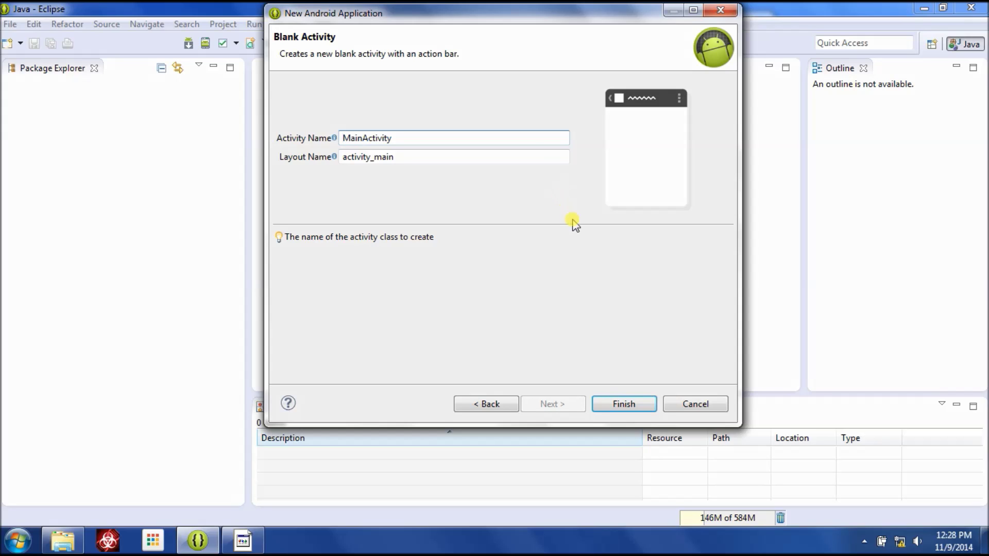
left_click(628, 406)
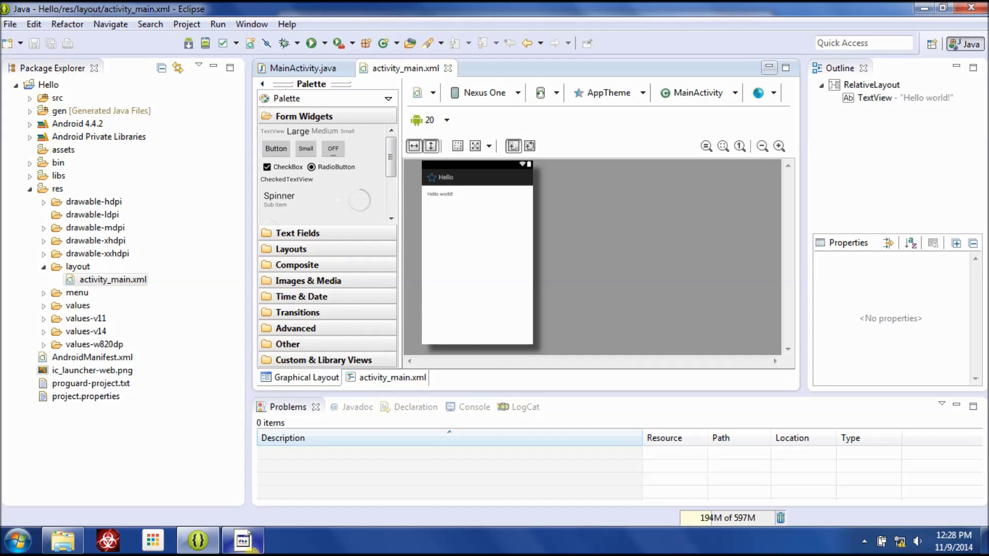
- Switch to the running MyDevice emulator and move its window clear of the project tree
mouse_move(243, 540)
left_click(309, 376)
left_click_drag(285, 89, 630, 75)
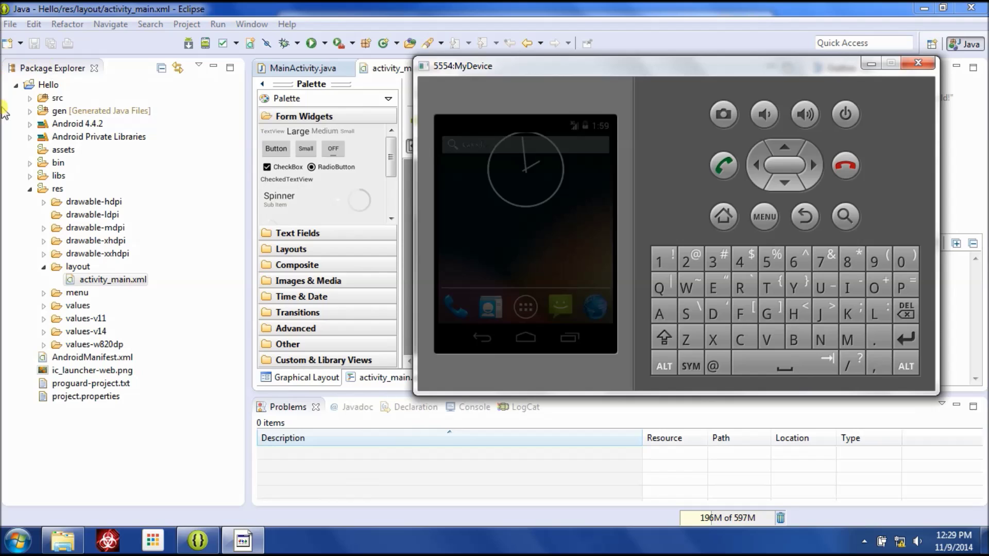
- Run the Hello project as an Android Application
right_click(40, 87)
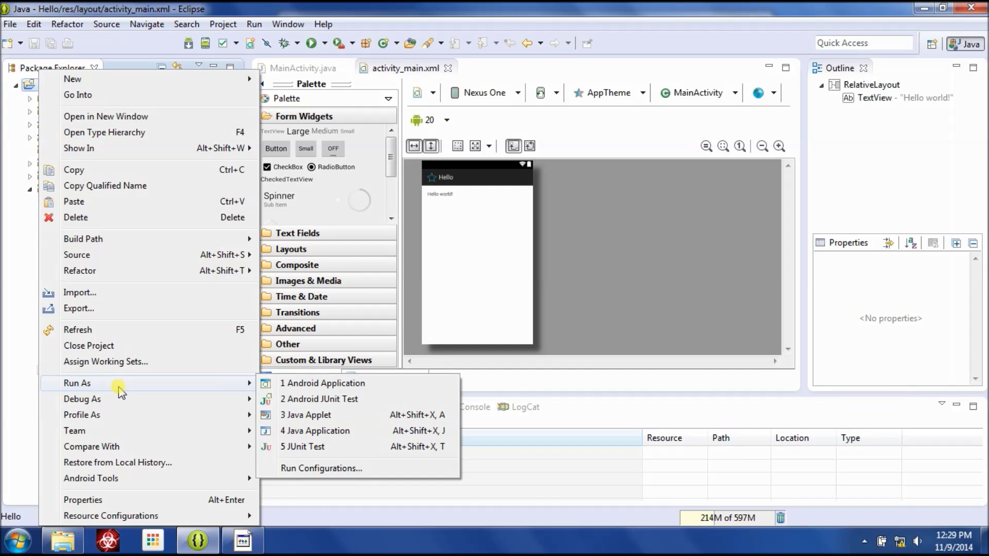
mouse_move(237, 388)
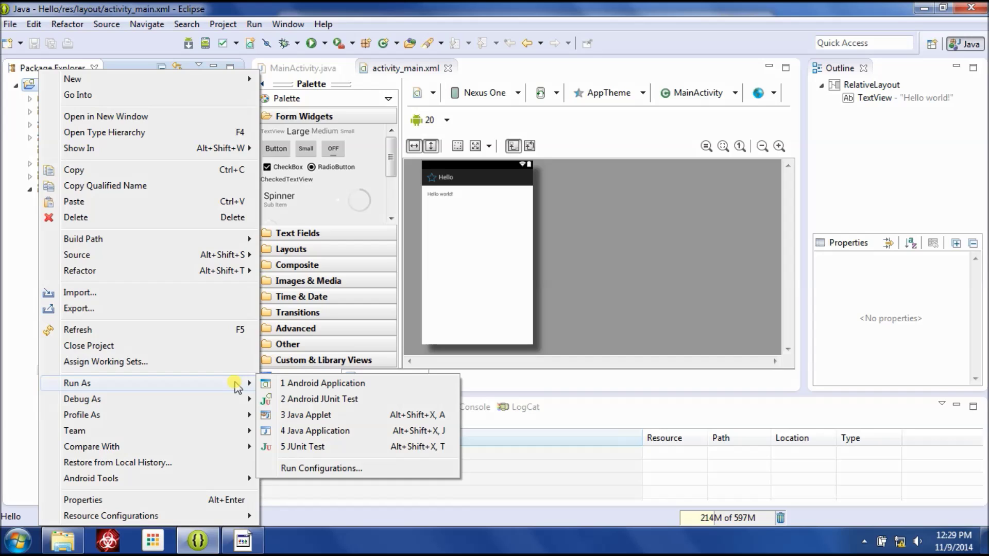
left_click(270, 387)
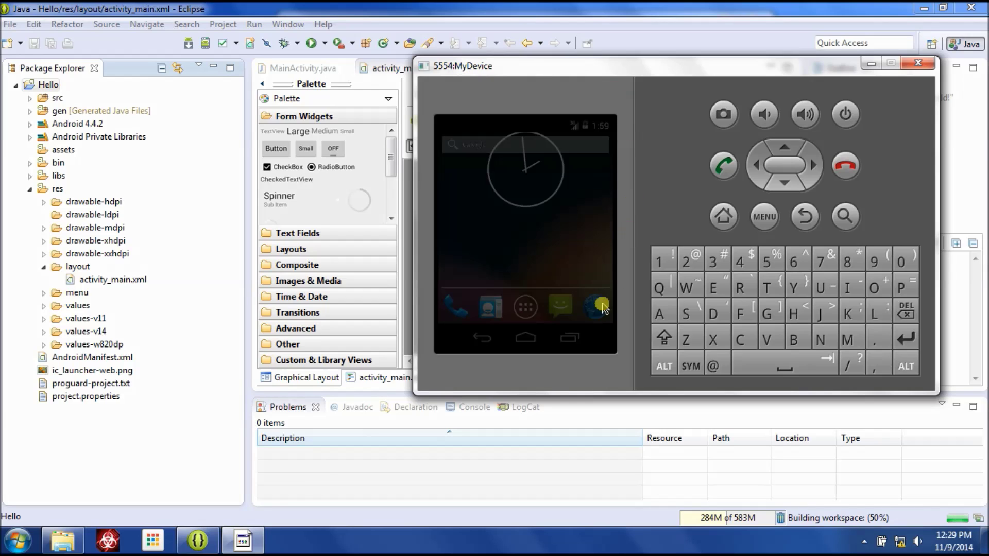
- Open the Hello app from the emulator's app list and go back to the first page of apps
left_click(527, 309)
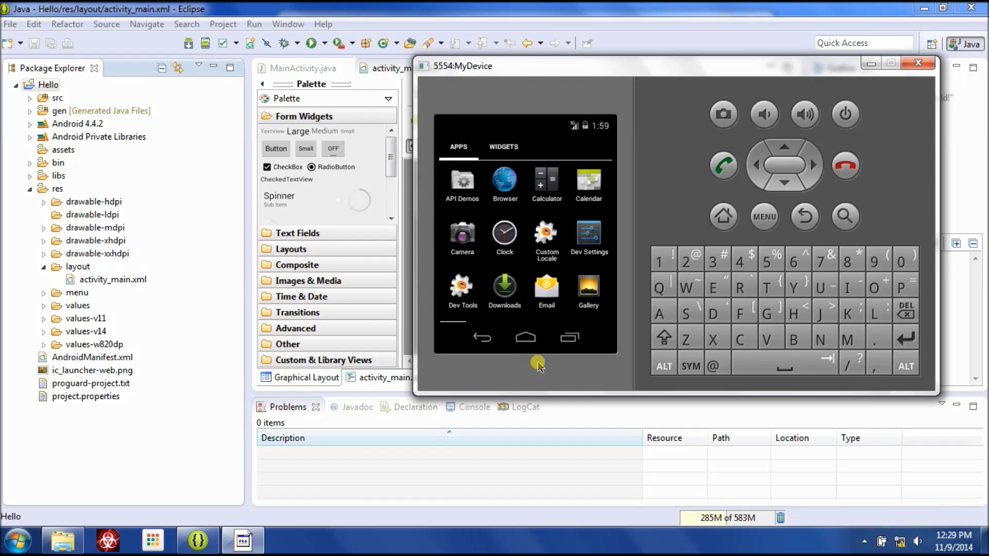
left_click_drag(545, 267, 419, 262)
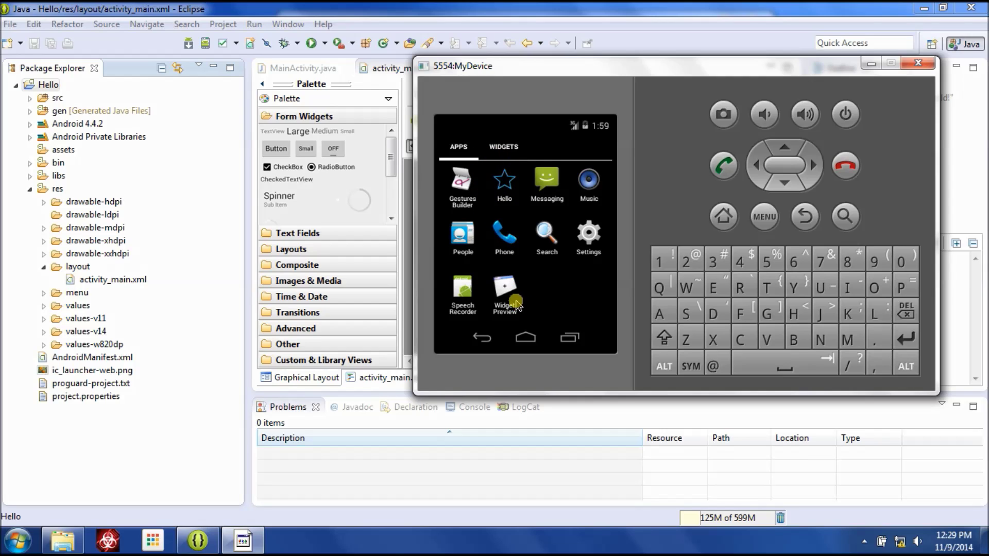
left_click(506, 185)
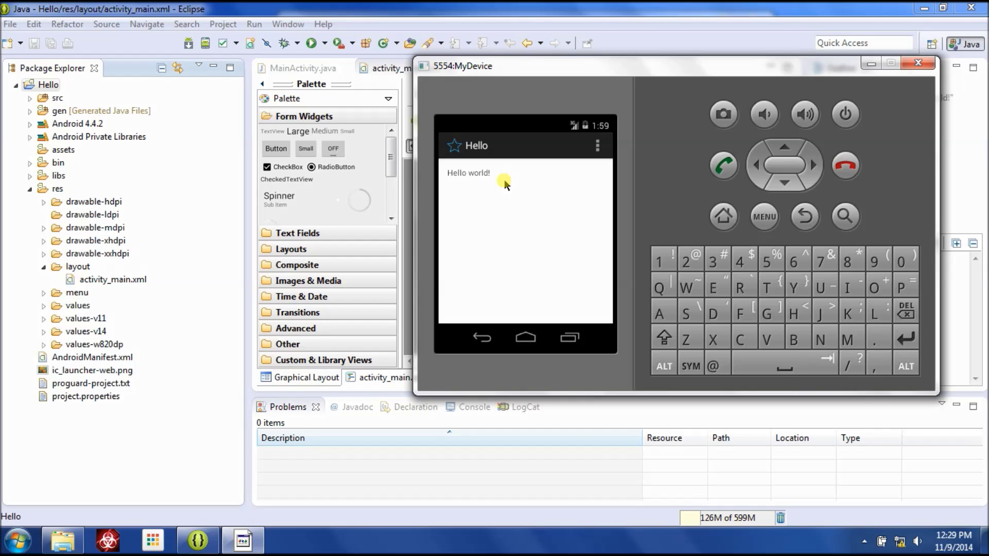
left_click(485, 339)
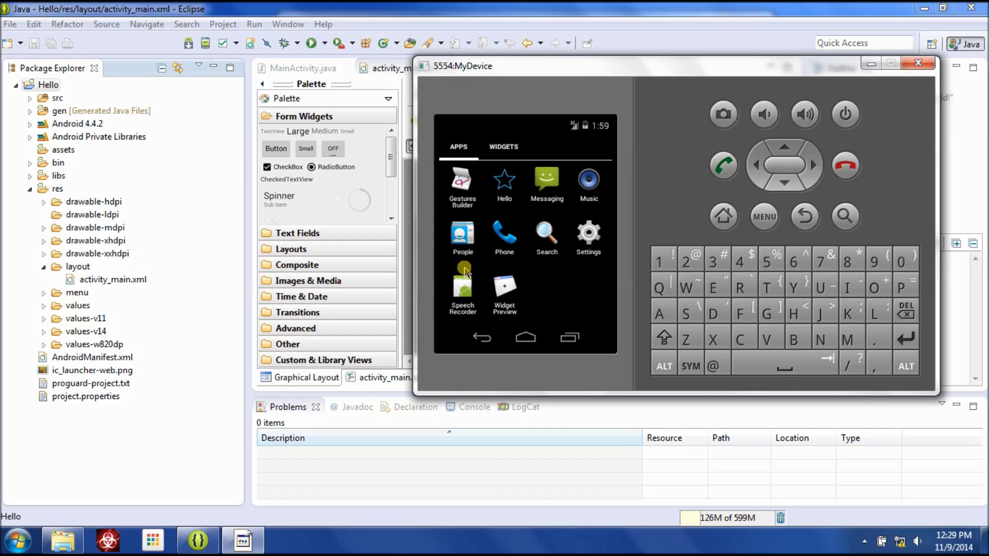
left_click_drag(453, 270, 604, 264)
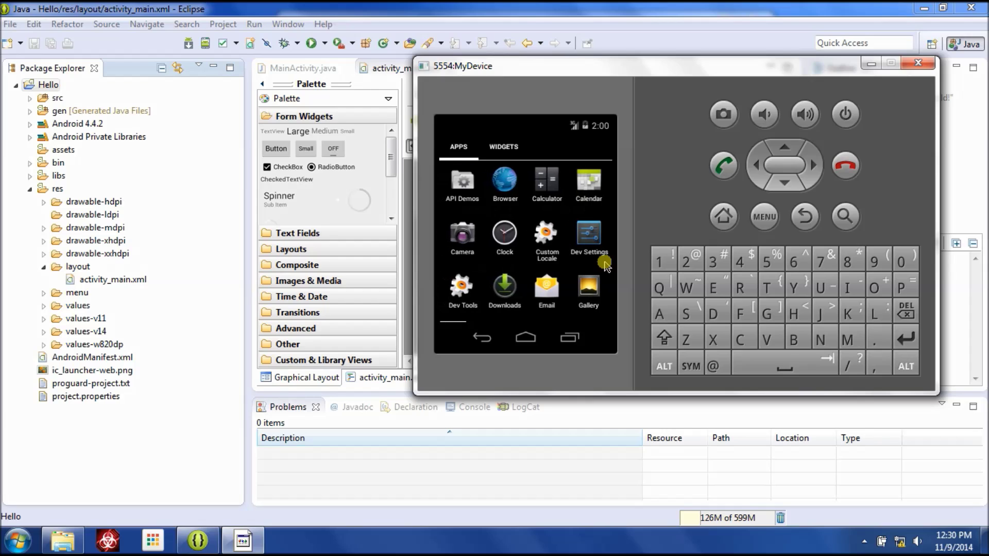